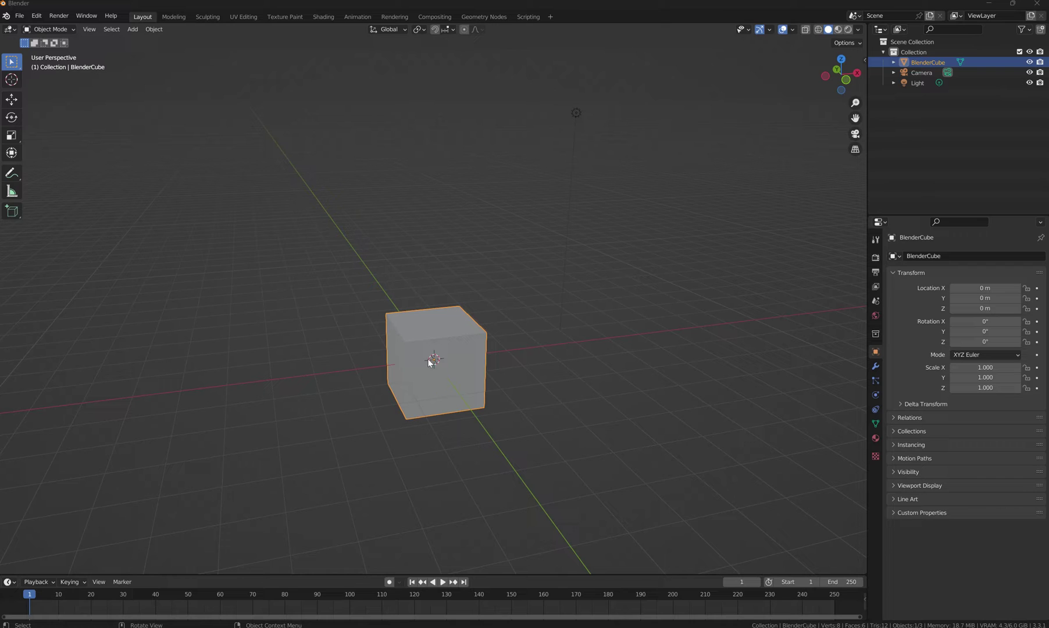
Enter Edit Mode on BlenderCube and inspect how its faces are built.
middle_click_drag(450, 377, 504, 366)
key("Tab")
left_click(477, 304)
scroll(476, 368, "up", 3)
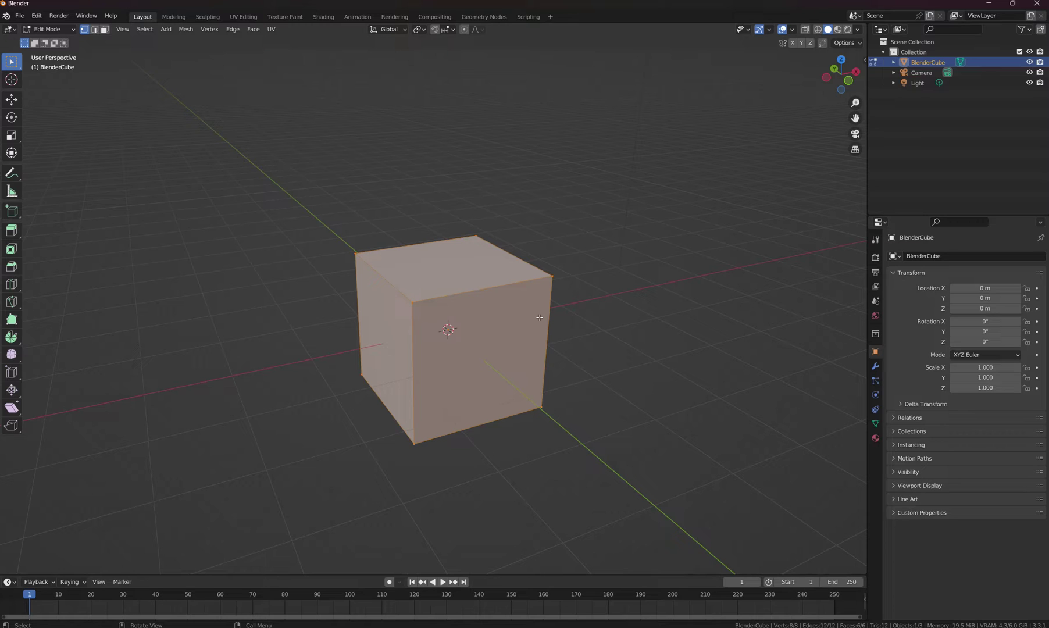
middle_click_drag(496, 357, 483, 359)
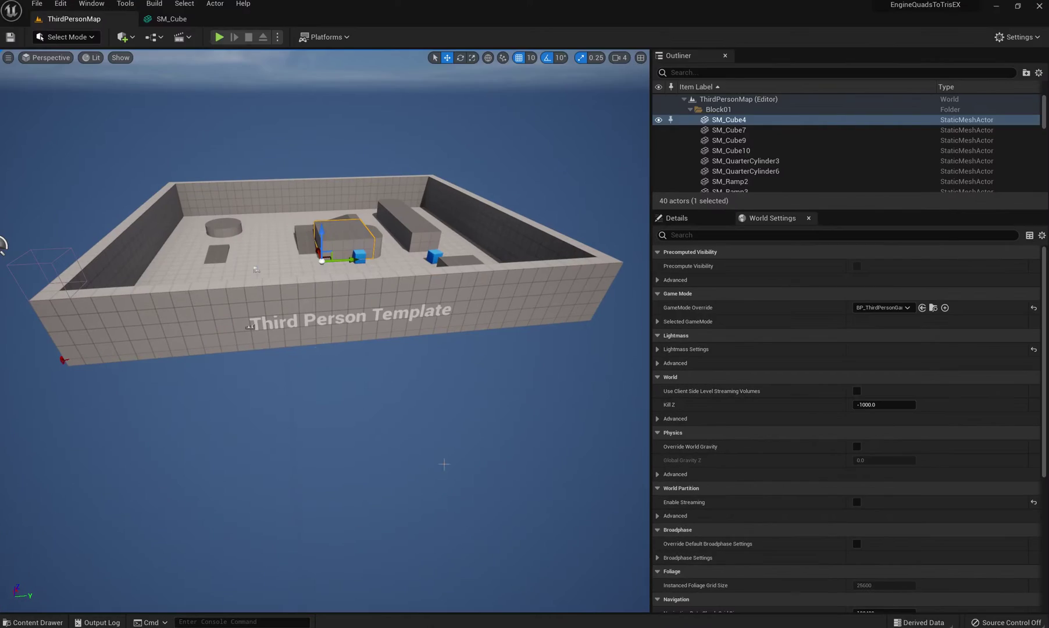
Switch to Unreal Editor, frame the selected SM_Cube4 actor and locate its static mesh asset in the project content.
right_click_drag(325, 332, 320, 337)
key("f")
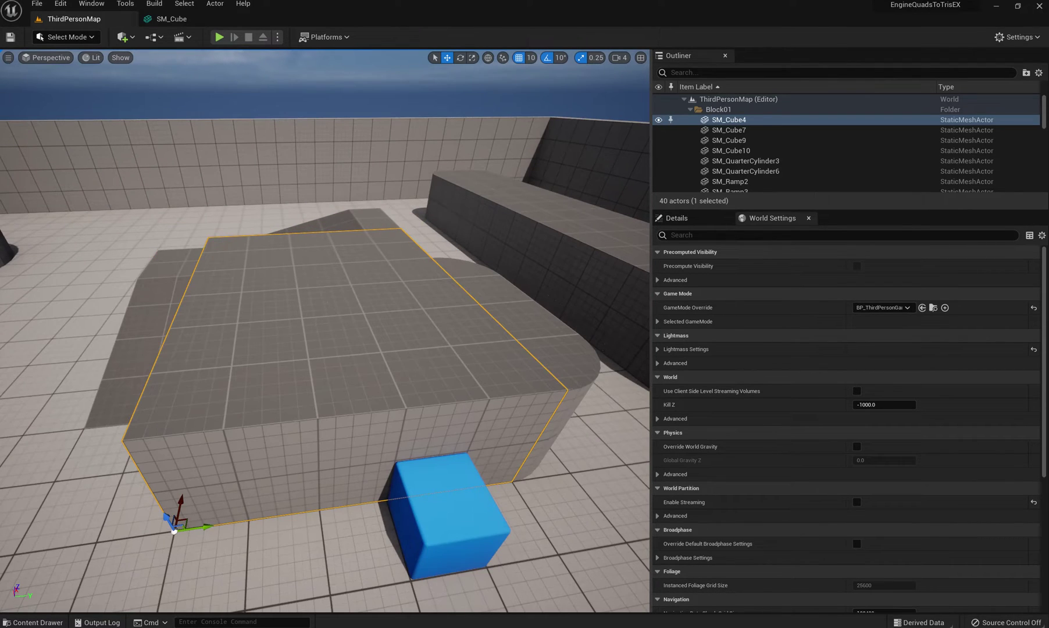
mouse_move(373, 325)
right_mouse_down()
mouse_move(389, 314)
mouse_move(373, 325)
right_mouse_up()
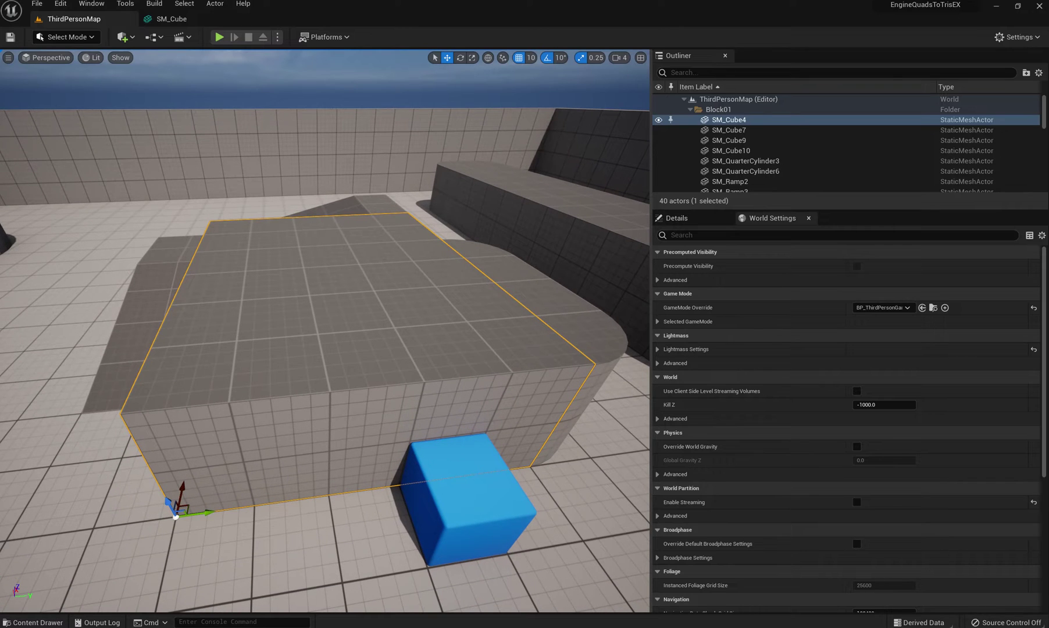
right_click(332, 287)
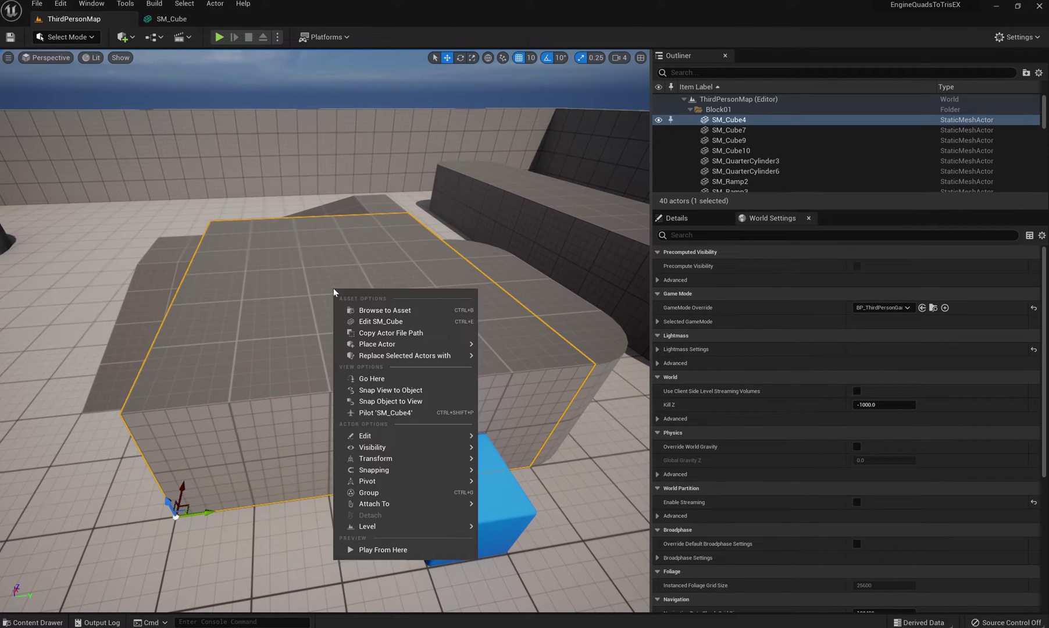
left_click(373, 308)
mouse_move(275, 428)
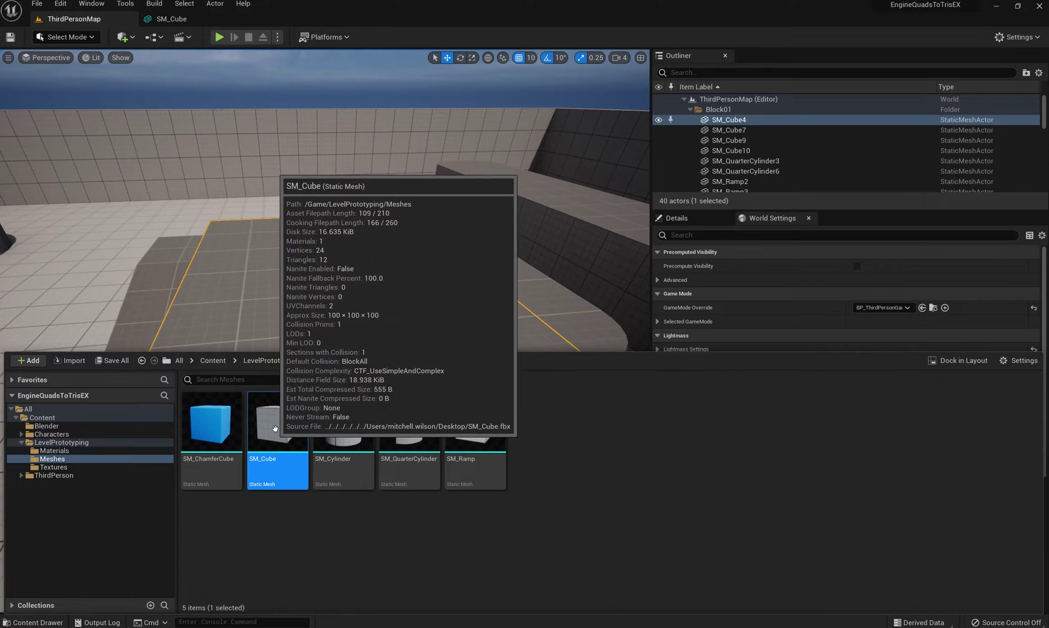
Bring up the SM_Cube mesh in its asset editor and inspect its top and side faces.
left_click(166, 19)
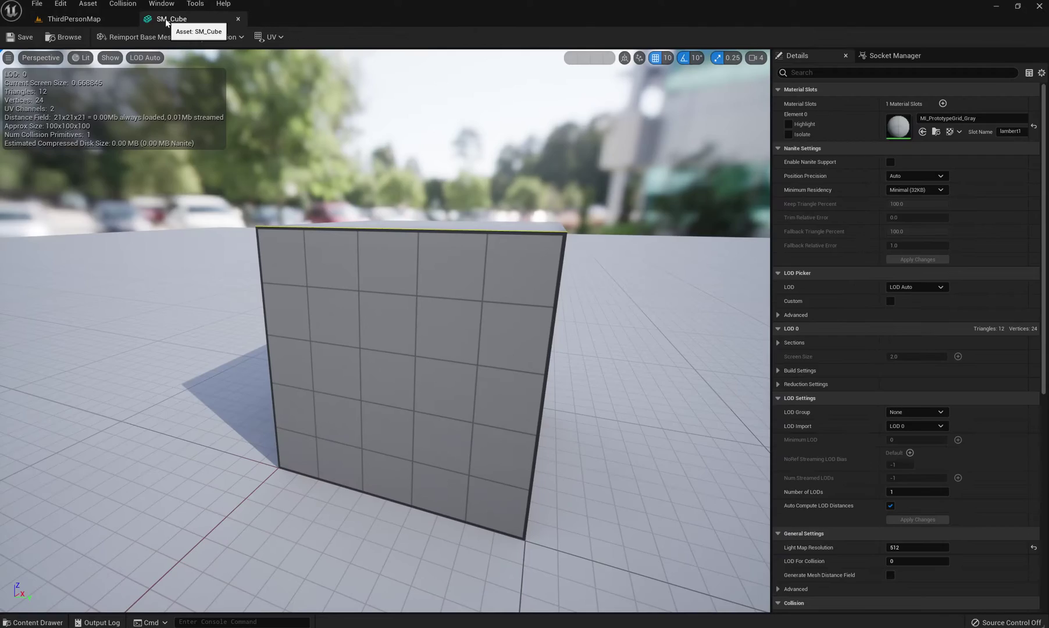
right_click_drag(423, 285, 390, 296)
key("s")
mouse_move(251, 134)
right_mouse_down()
mouse_move(276, 121)
mouse_move(267, 140)
right_mouse_up()
key("w")
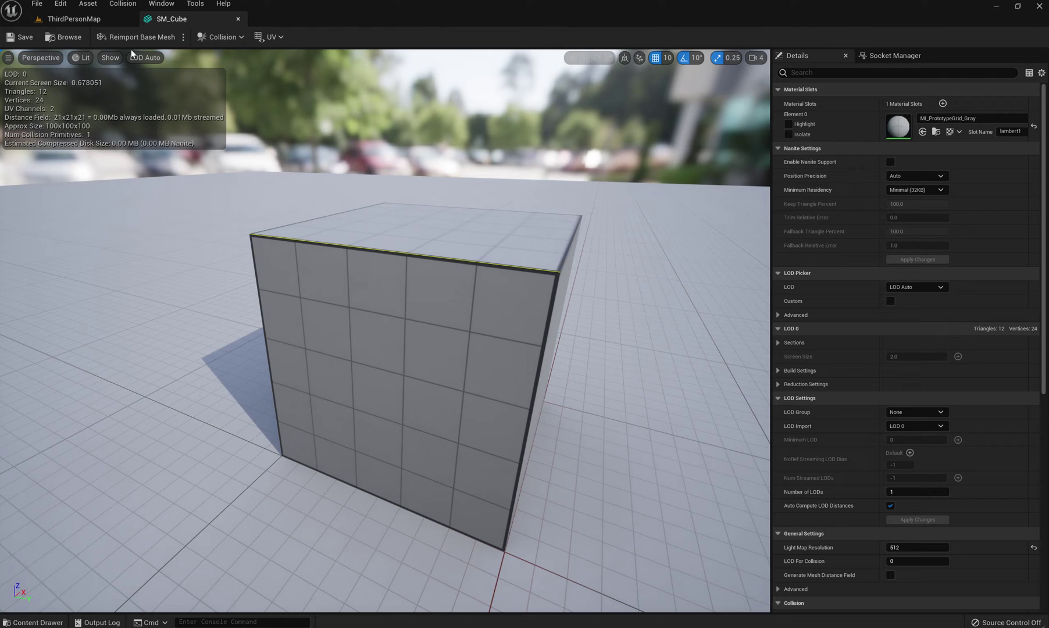
Turn off the grid in the SM_Cube preview and set its view mode to Wireframe.
left_click(110, 58)
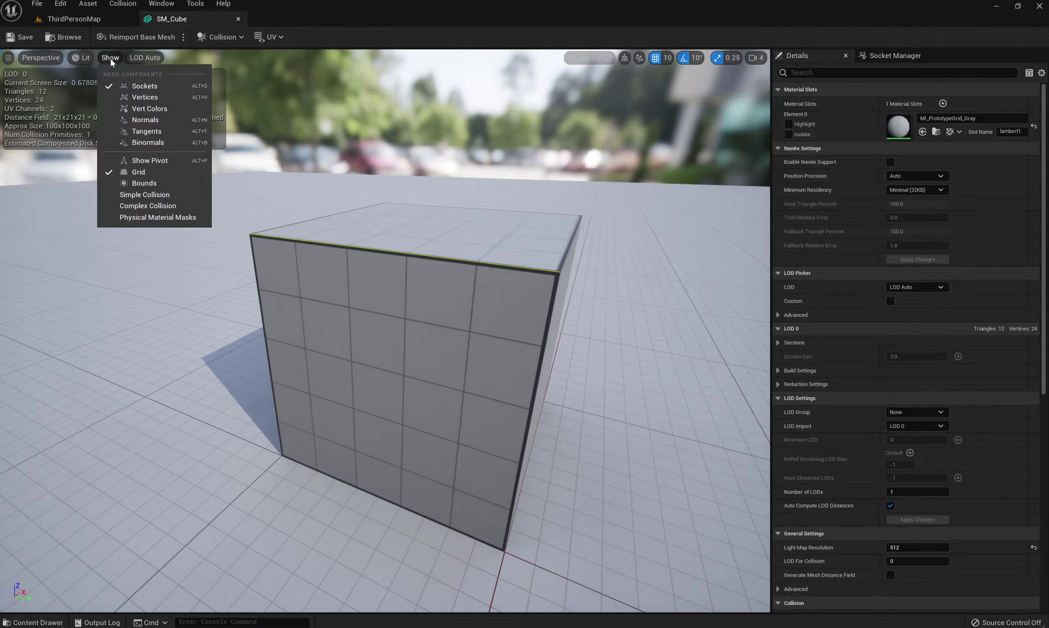
left_click(140, 172)
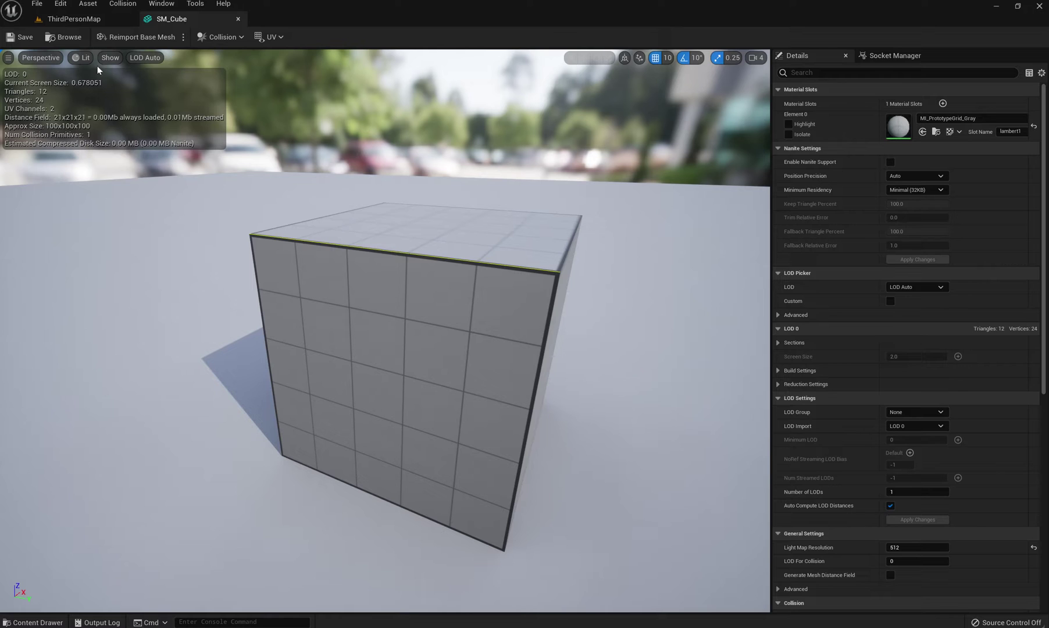
left_click(77, 58)
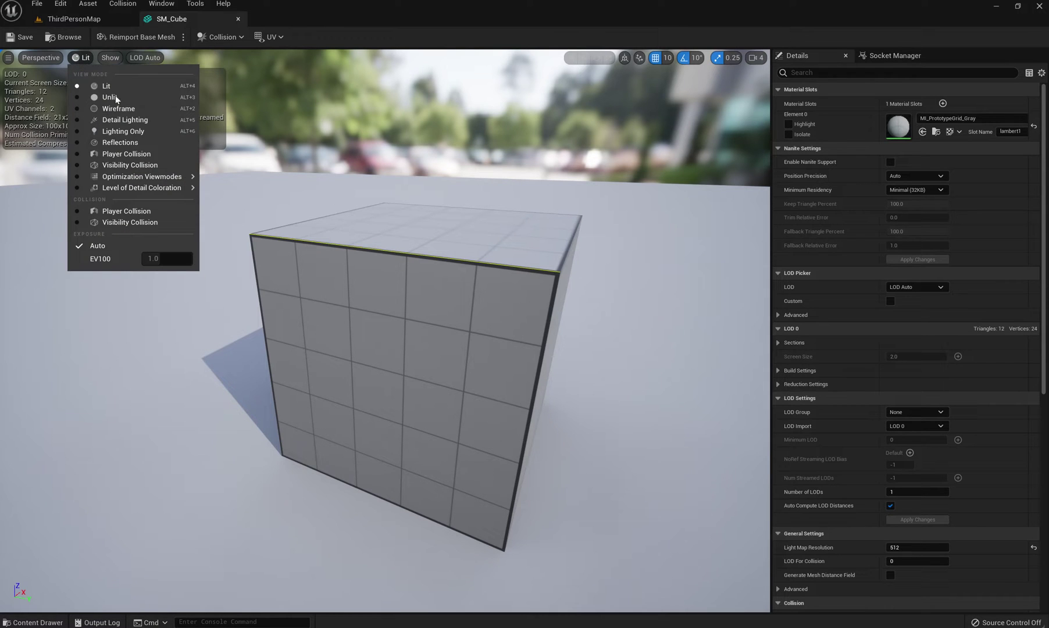
left_click(122, 108)
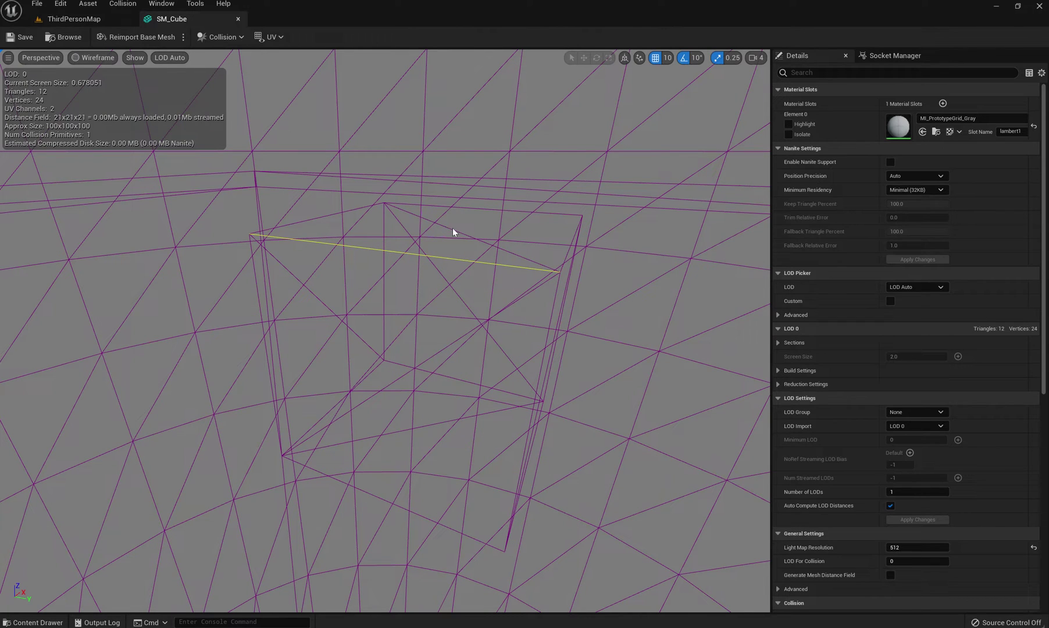
Highlight individual edges around the cube's top face and inspect its triangulated wireframe from another angle.
left_click(408, 232)
left_click(339, 214)
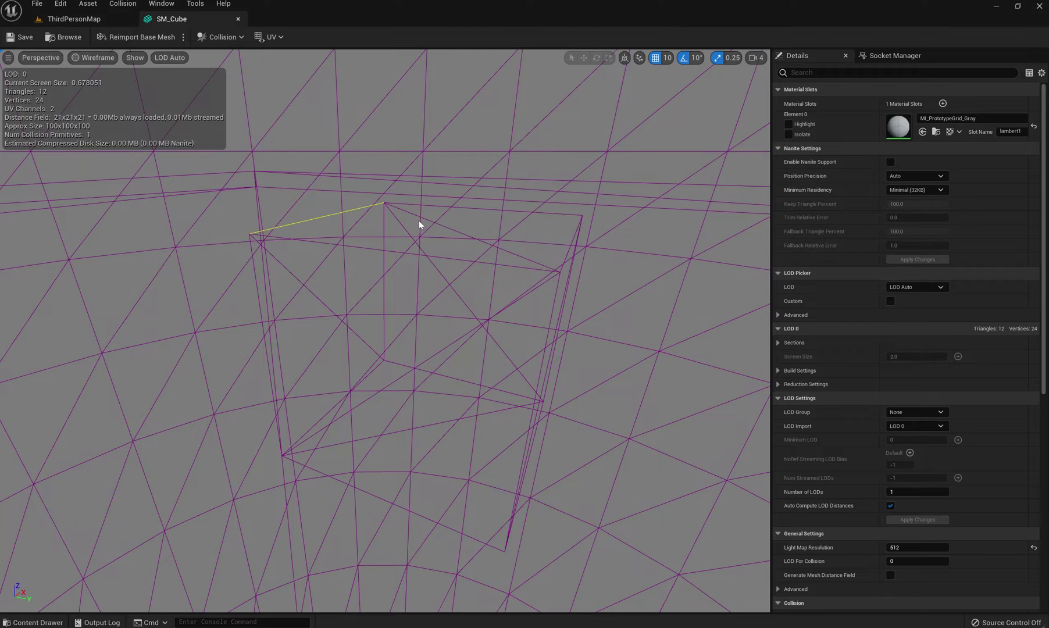
left_click(514, 210)
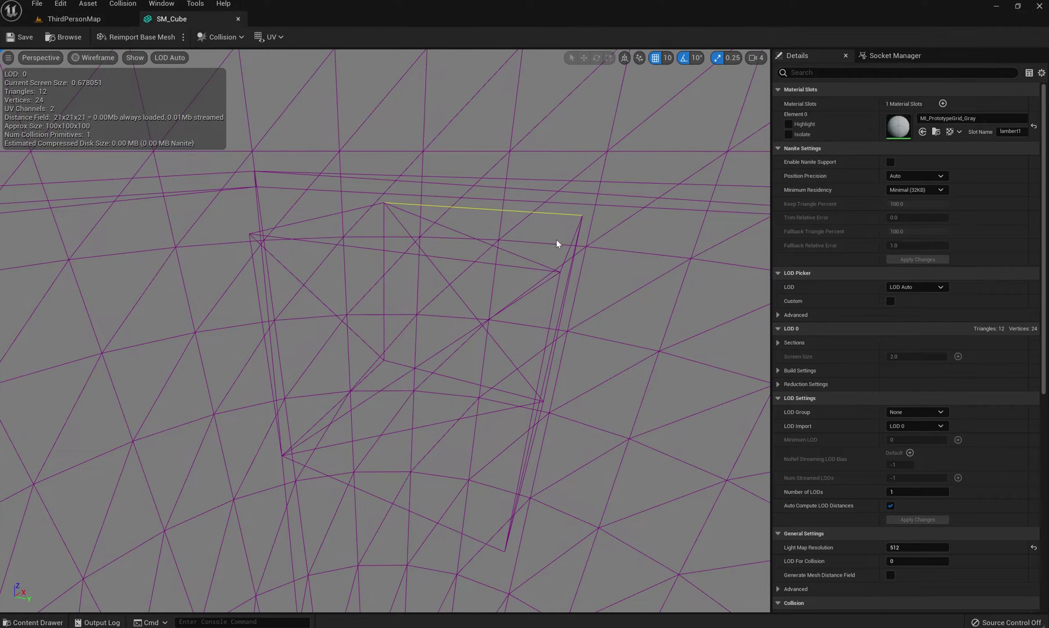
right_click_drag(555, 240, 506, 247)
key("d")
key("a")
mouse_move(300, 256)
right_mouse_down()
mouse_move(332, 250)
mouse_move(326, 236)
mouse_move(300, 256)
right_mouse_up()
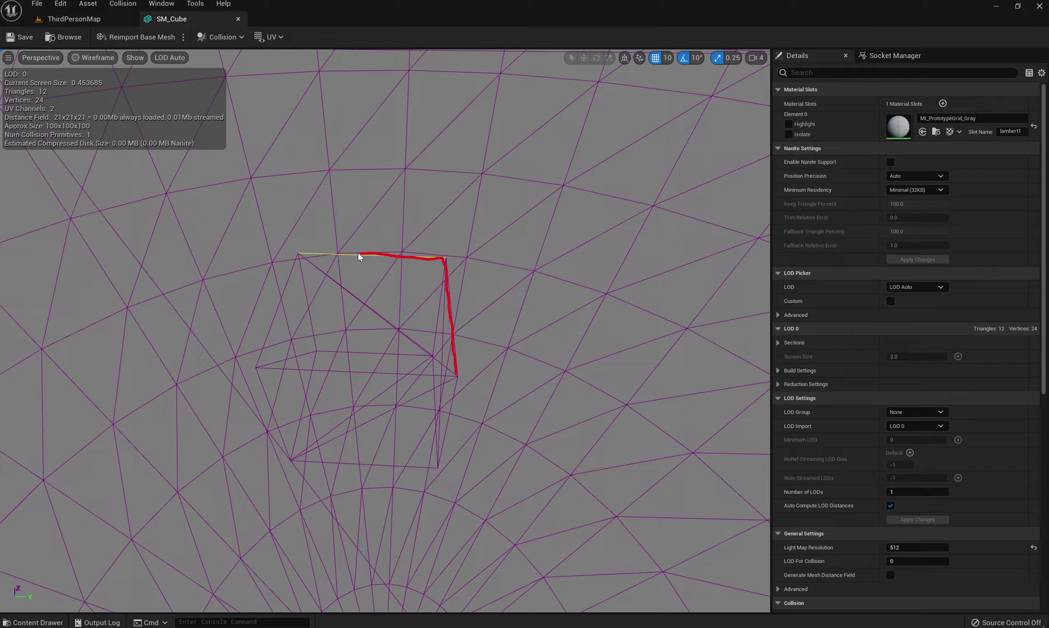
Trace the top face's outline and diagonal in red, label the diagonal's ends A and B, and clear the annotations.
left_click_drag(306, 252, 302, 255)
left_click_drag(297, 237, 293, 244)
left_click_drag(470, 366, 470, 375)
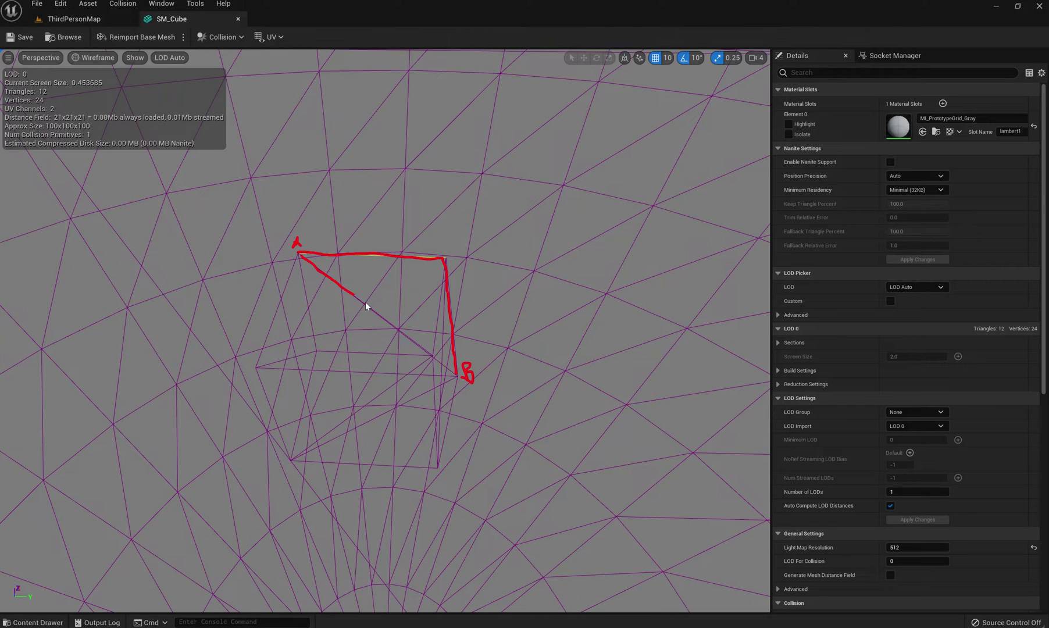
left_click_drag(445, 365, 453, 372)
left_click_drag(261, 366, 321, 372)
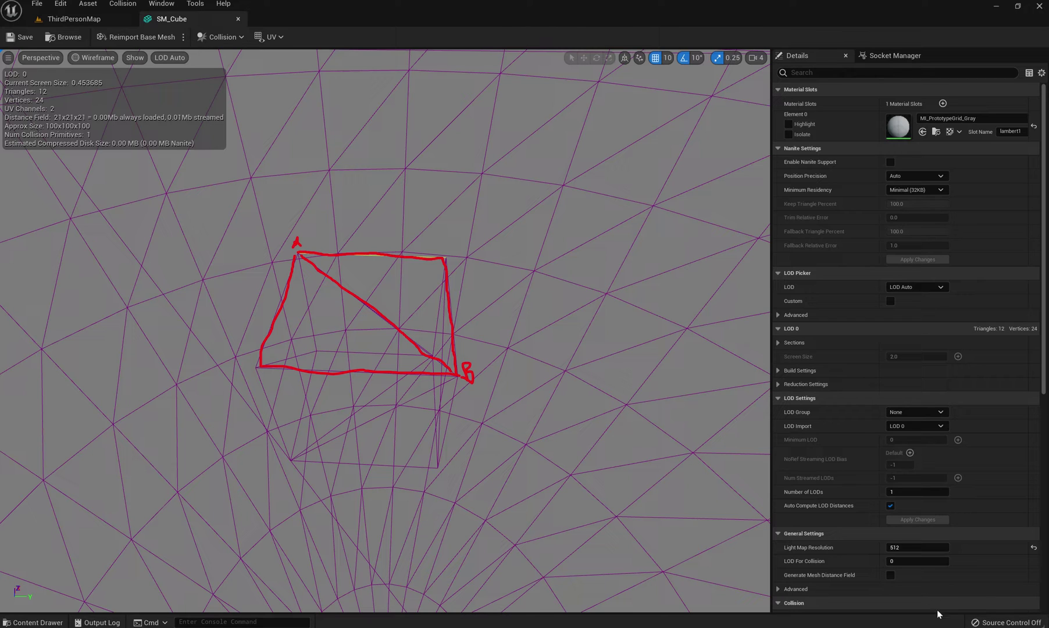
key("Escape")
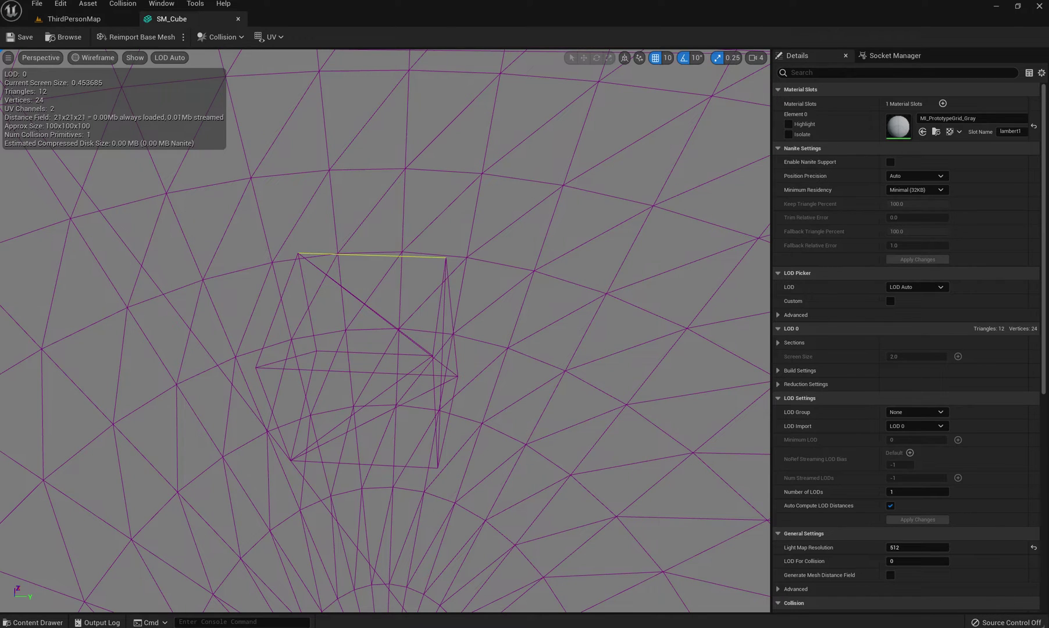
Return to ThirdPersonMap and check the Desktop folder for the UE5_Cube file.
mouse_move(298, 411)
middle_mouse_down()
mouse_move(349, 361)
mouse_move(299, 361)
middle_mouse_up()
left_click_drag(273, 430, 309, 407)
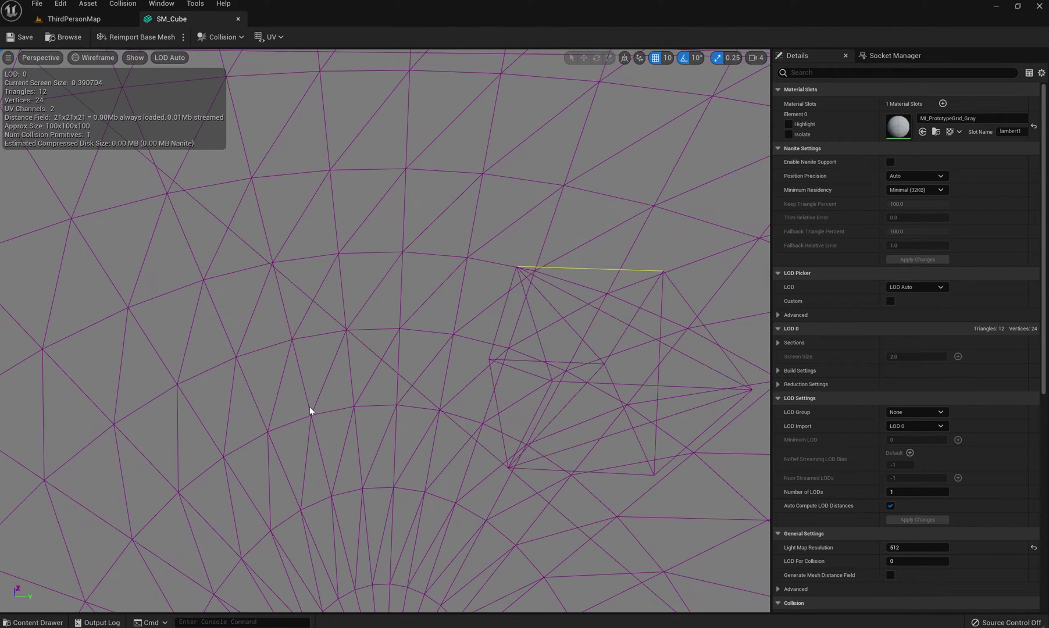
left_click(88, 22)
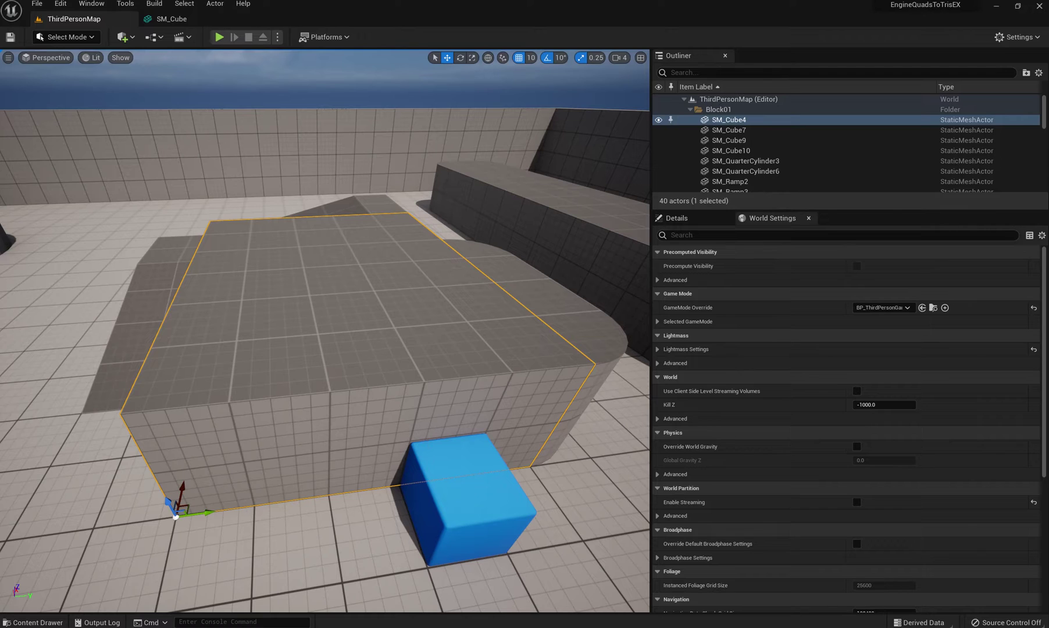
key("alt+Tab")
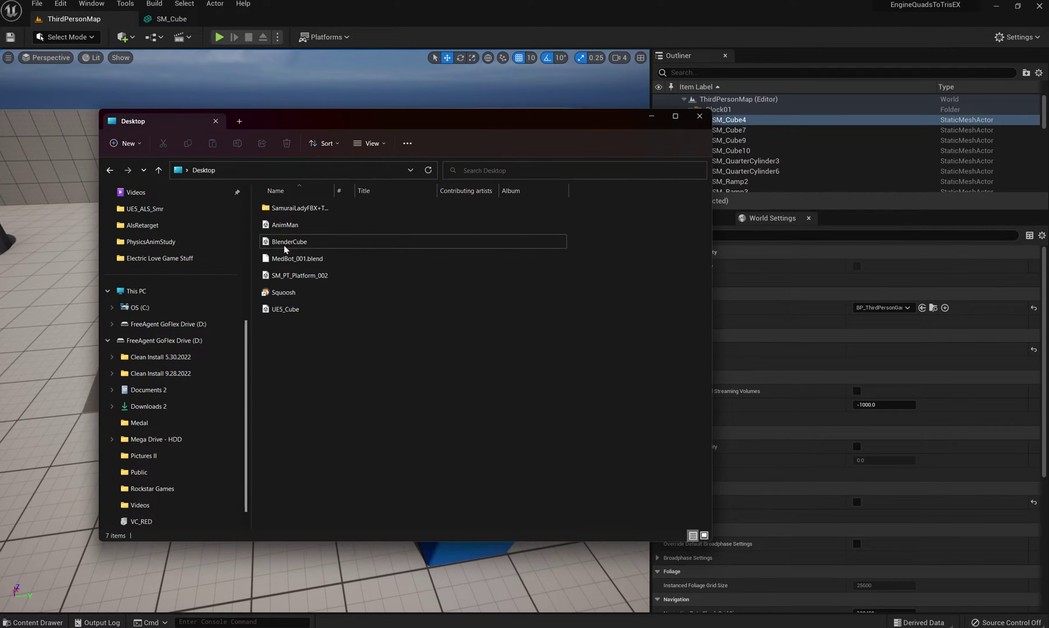
left_click(294, 312)
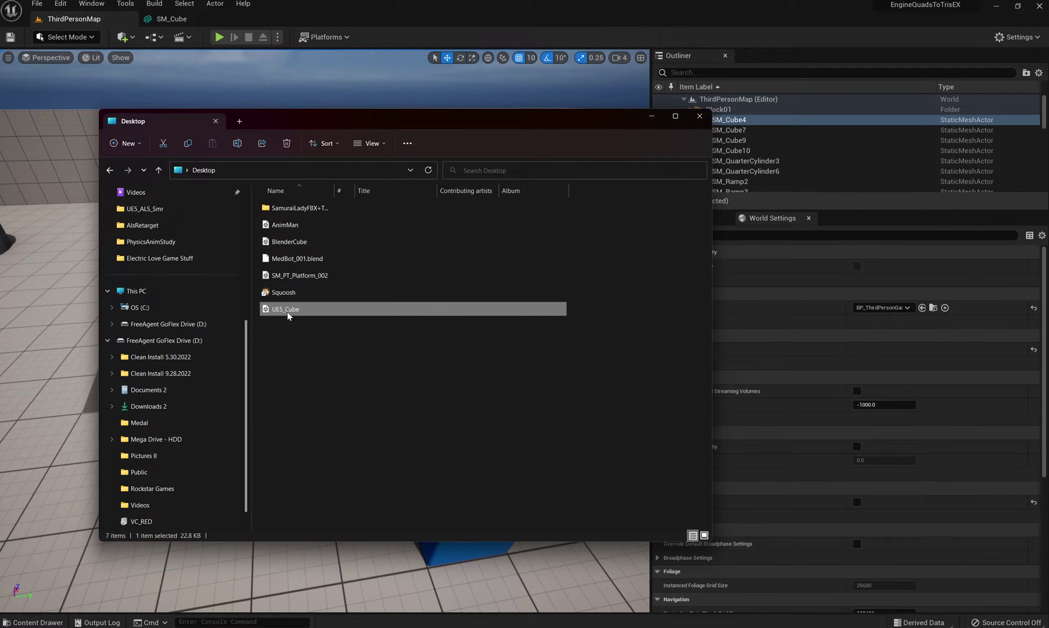
left_click(657, 116)
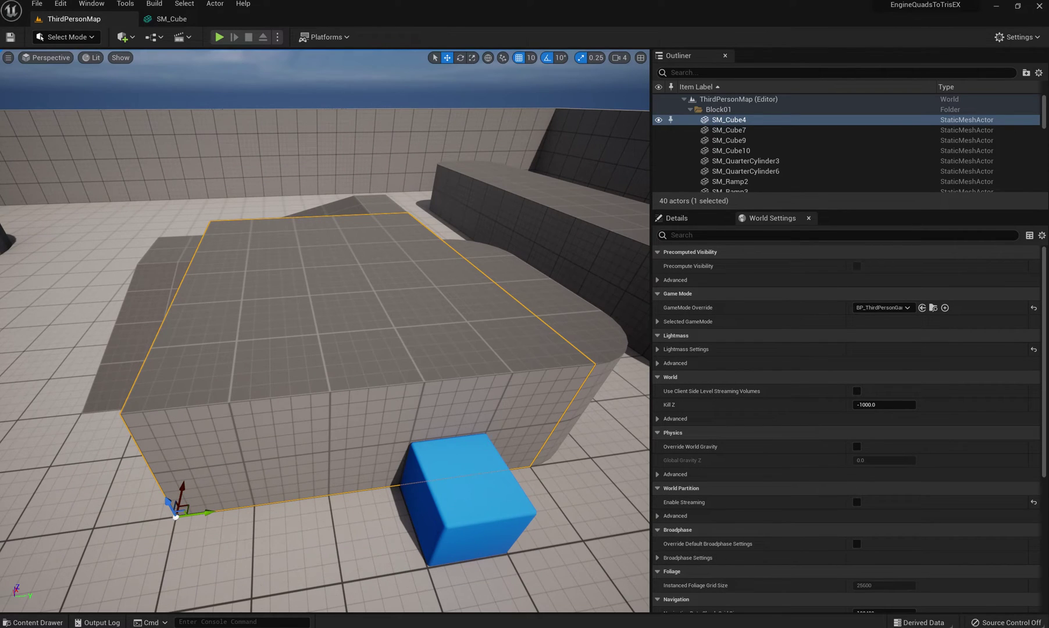
Select the blue cube SM_ChamferCube3 in the level and locate its mesh asset in the project content.
right_click_drag(324, 330, 367, 388)
key("w")
left_click(344, 375)
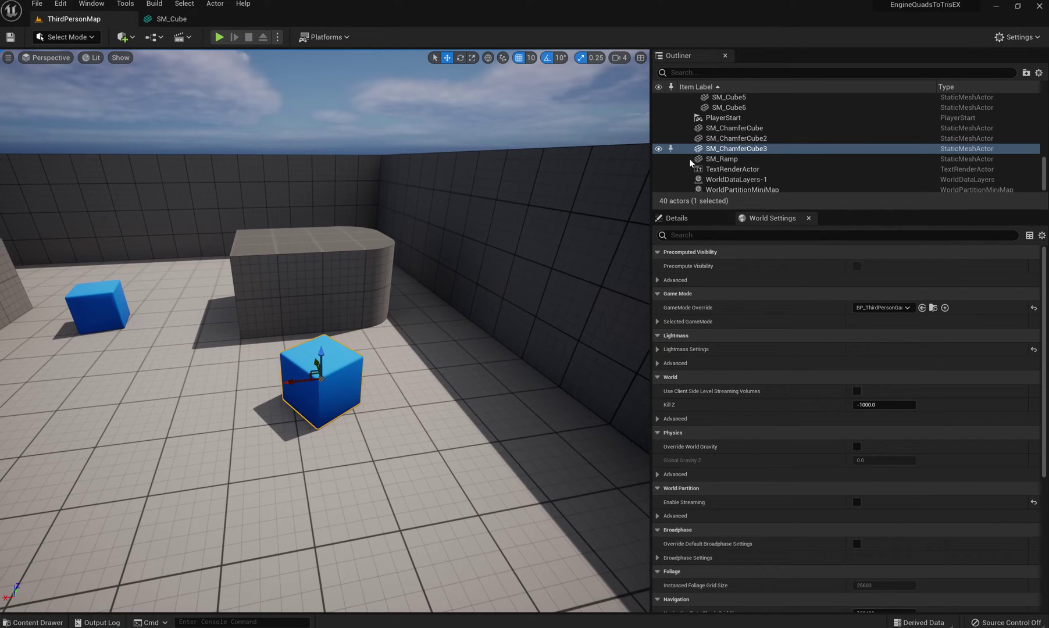
right_click(728, 150)
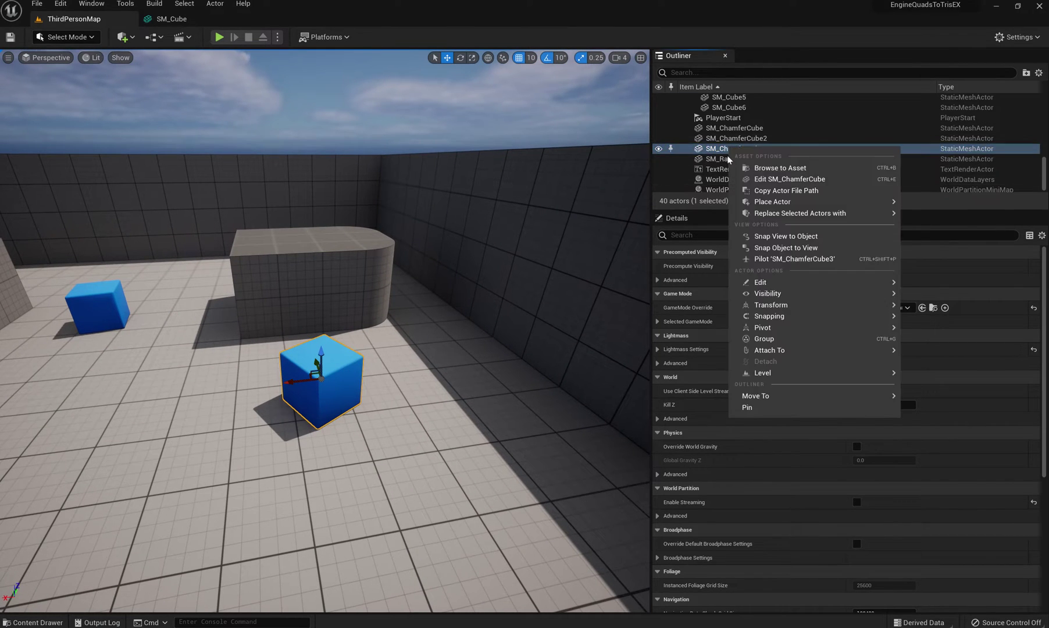
left_click(774, 168)
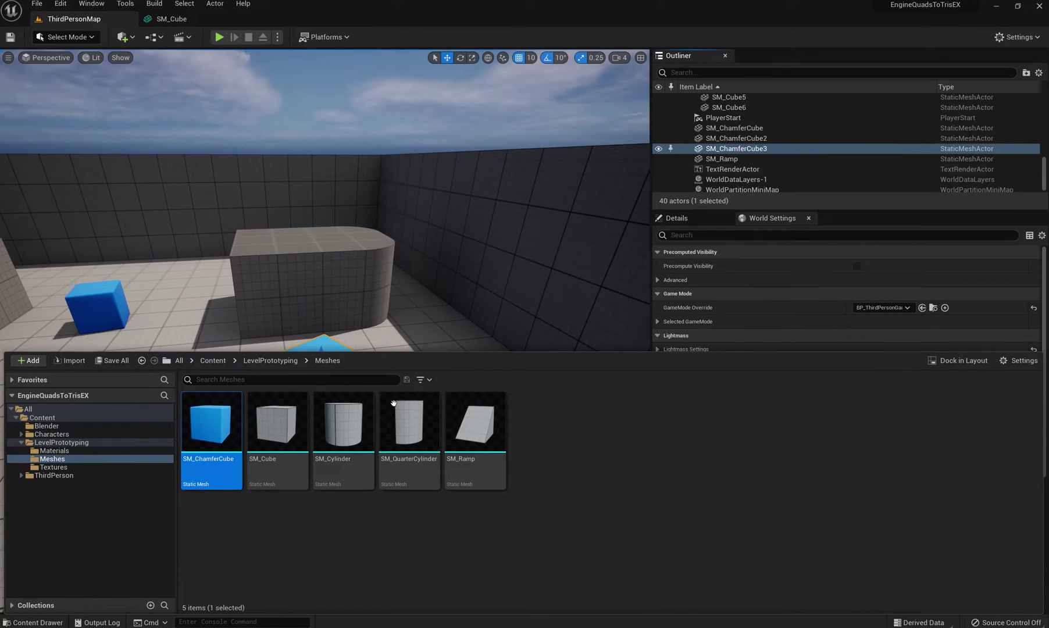
Export the SM_Cube static mesh to the Desktop as an FBX file named SM_Cube with the default export options.
left_click(273, 437)
right_click(277, 430)
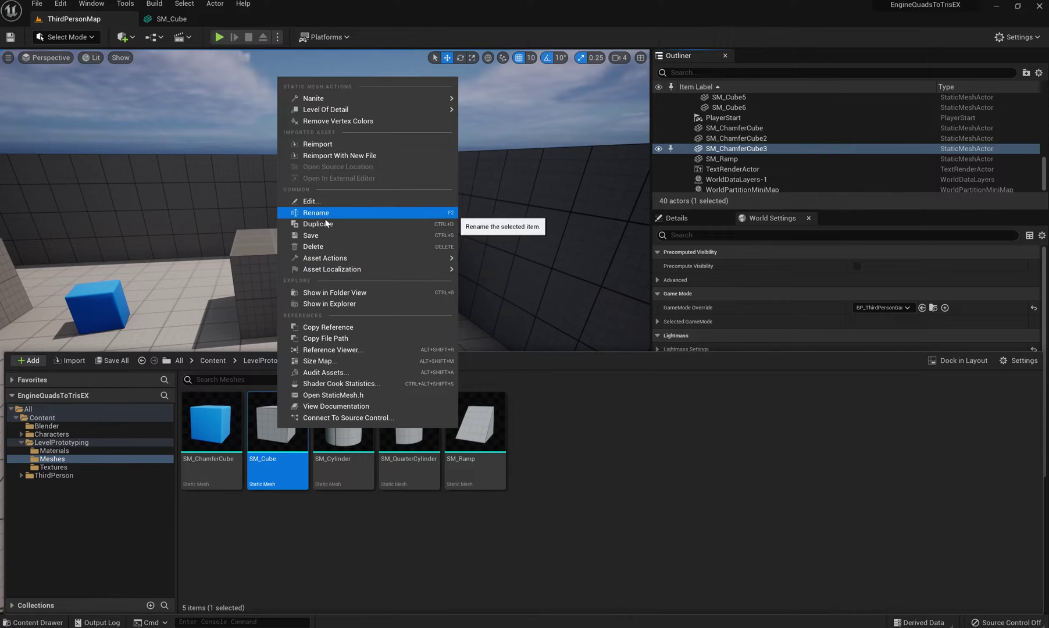
mouse_move(353, 262)
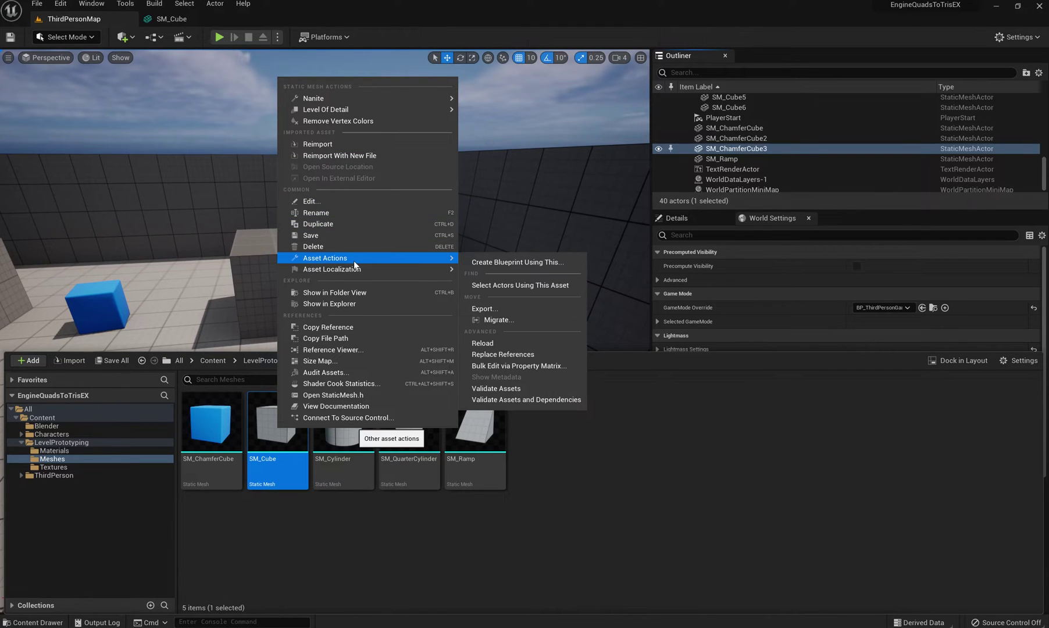
left_click(502, 310)
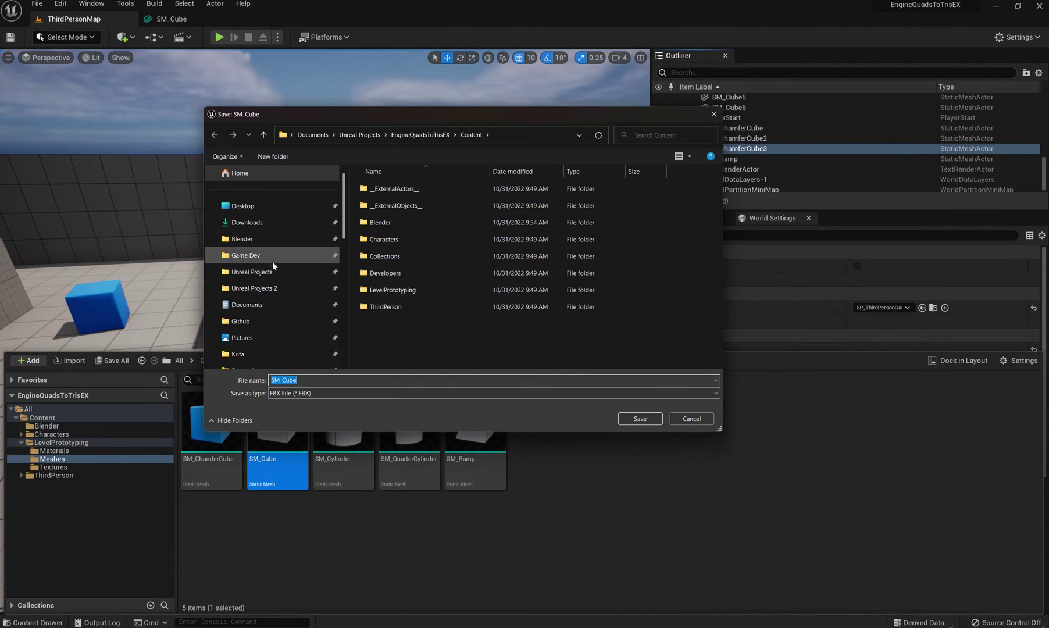
left_click(250, 207)
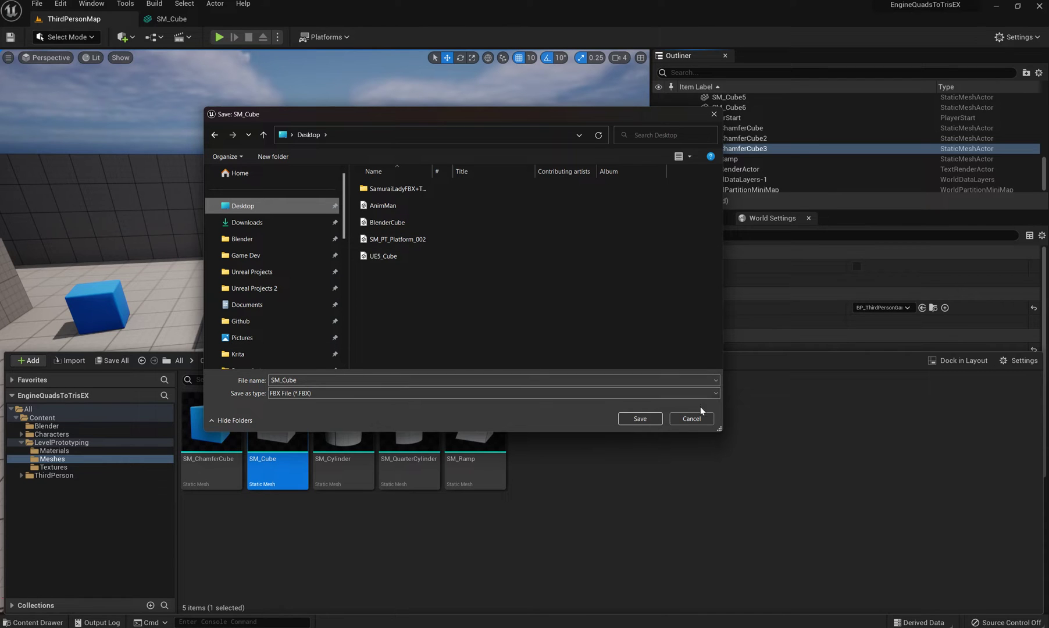
left_click(644, 419)
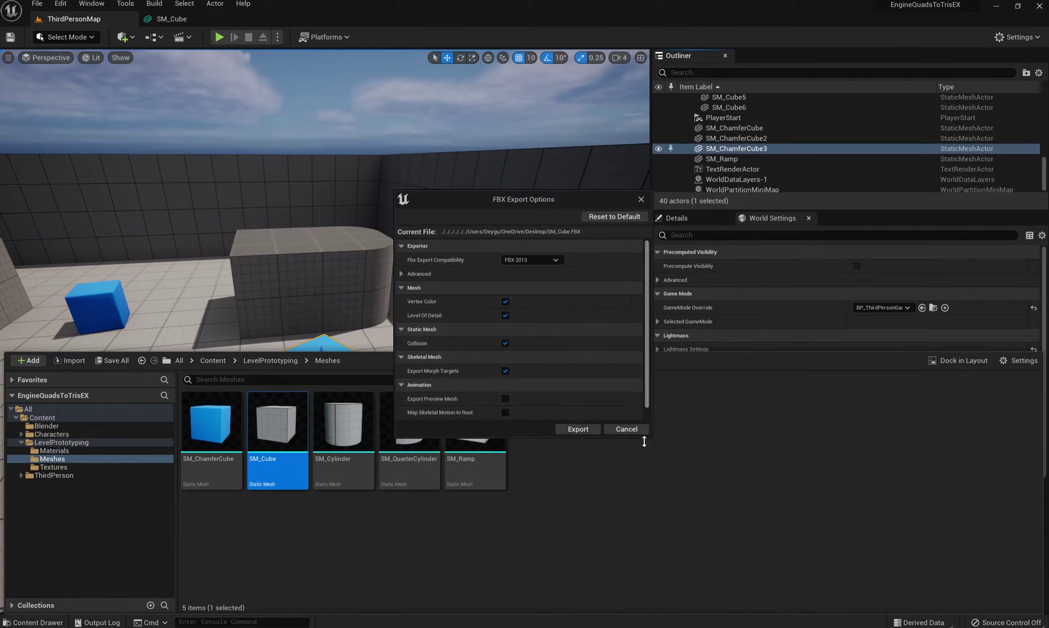
left_click(584, 429)
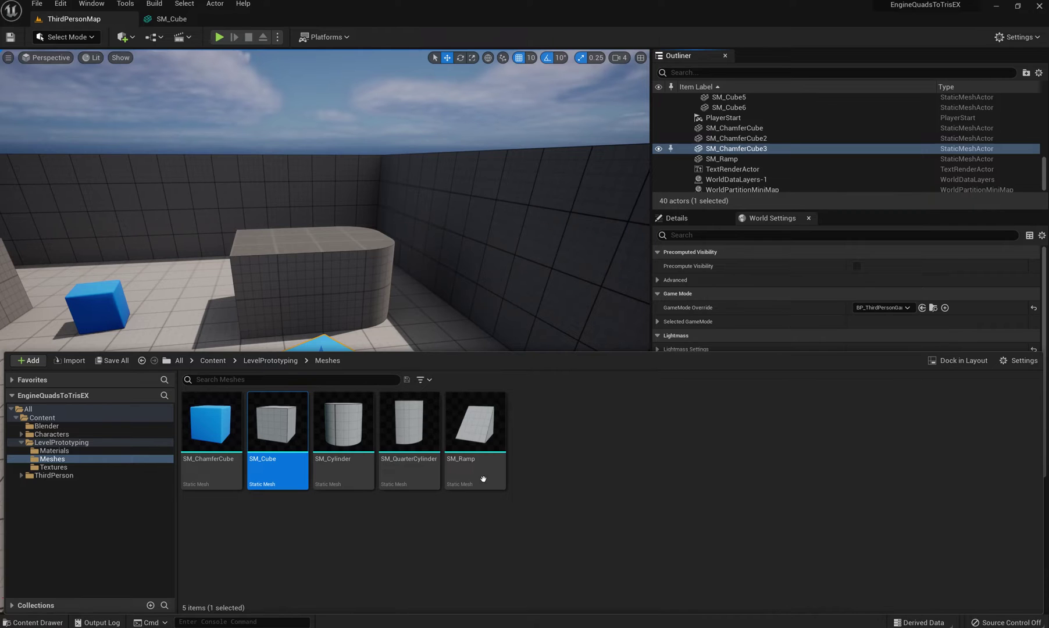
Switch to Blender, return BlenderCube to Object Mode and hide it in the viewport.
left_click(996, 10)
middle_click_drag(493, 317, 397, 273)
key("Tab")
left_click(405, 216)
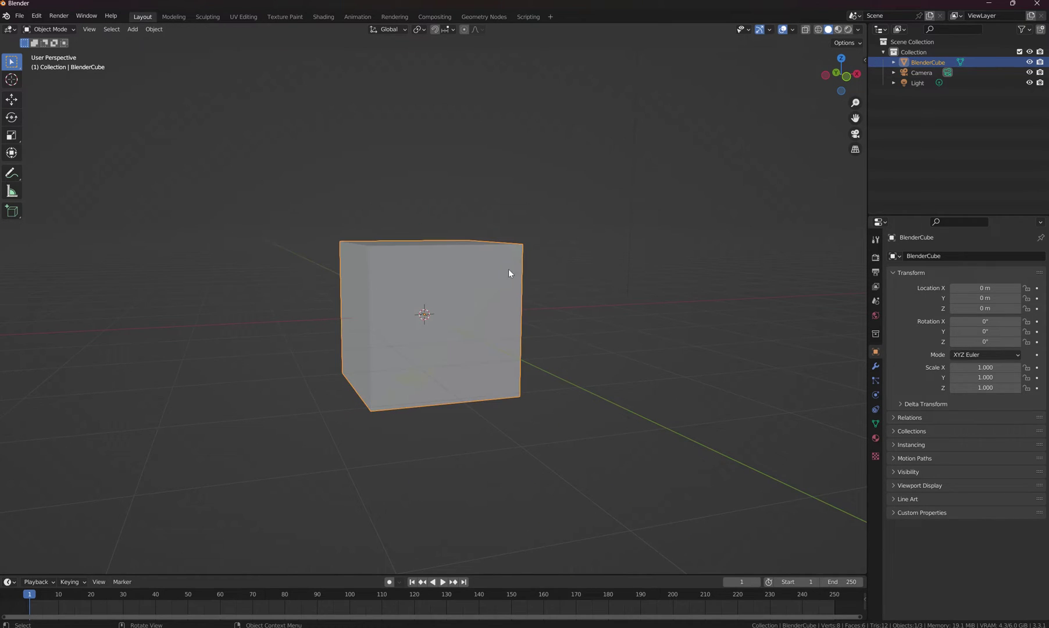
left_click(1029, 62)
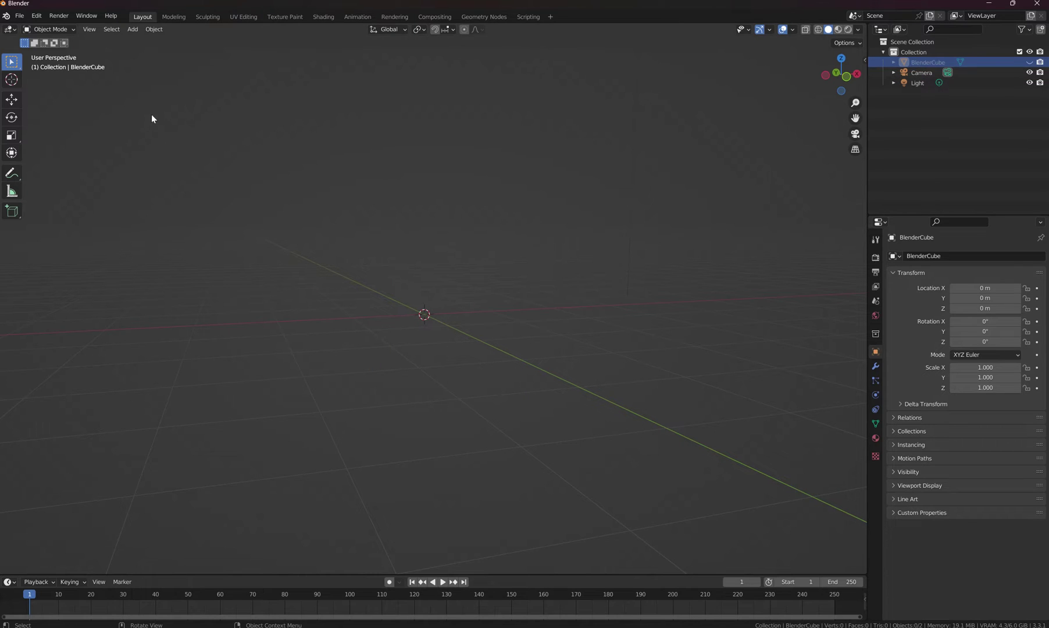
Import the SM_Cube.FBX file from the Desktop with the default FBX import options.
left_click(19, 17)
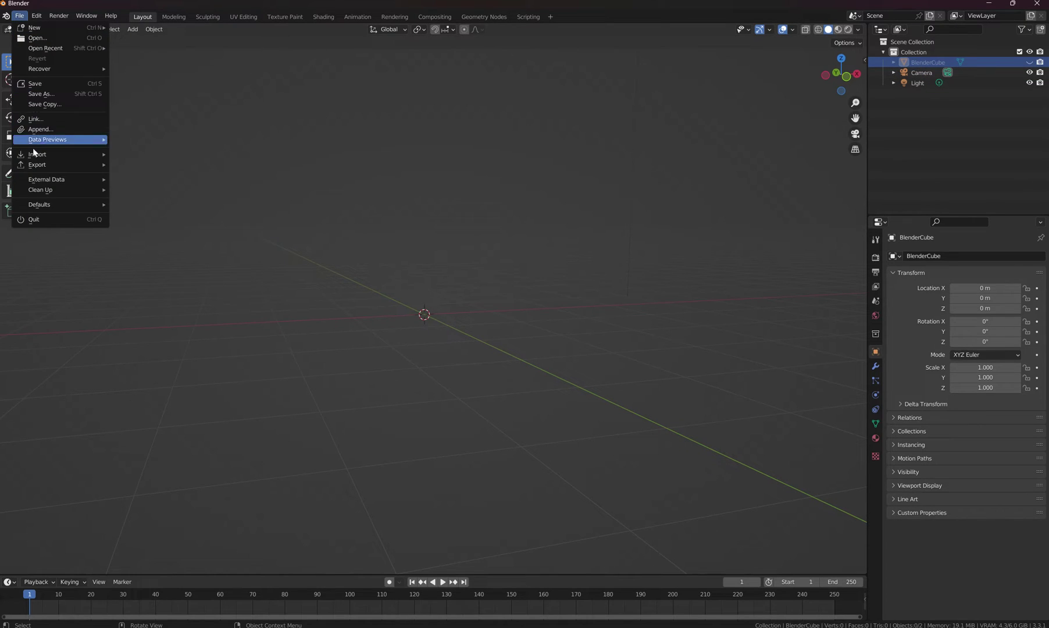
mouse_move(36, 156)
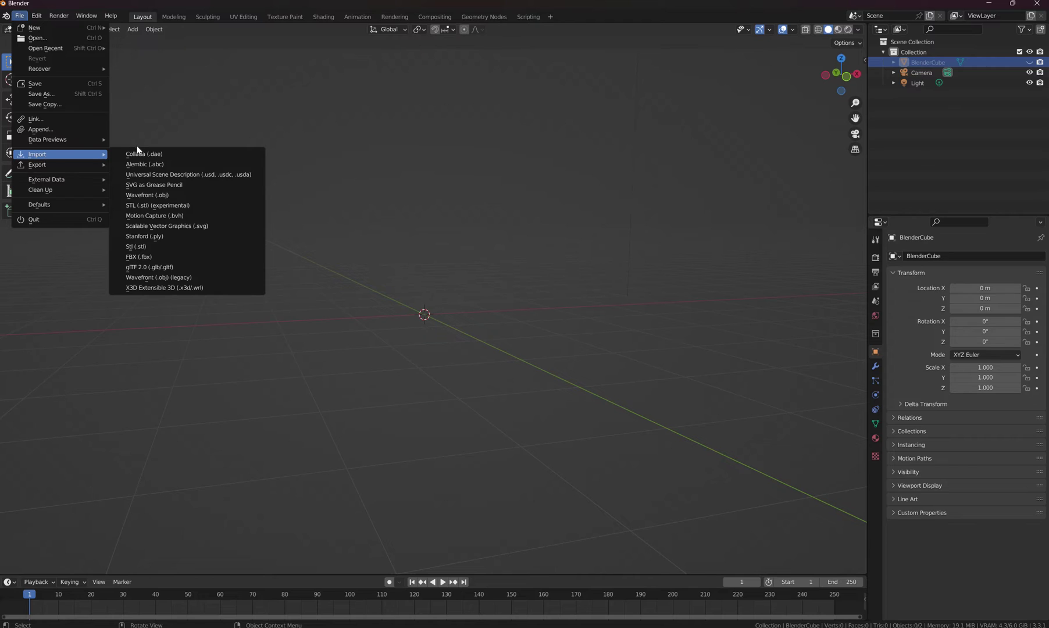
left_click(148, 257)
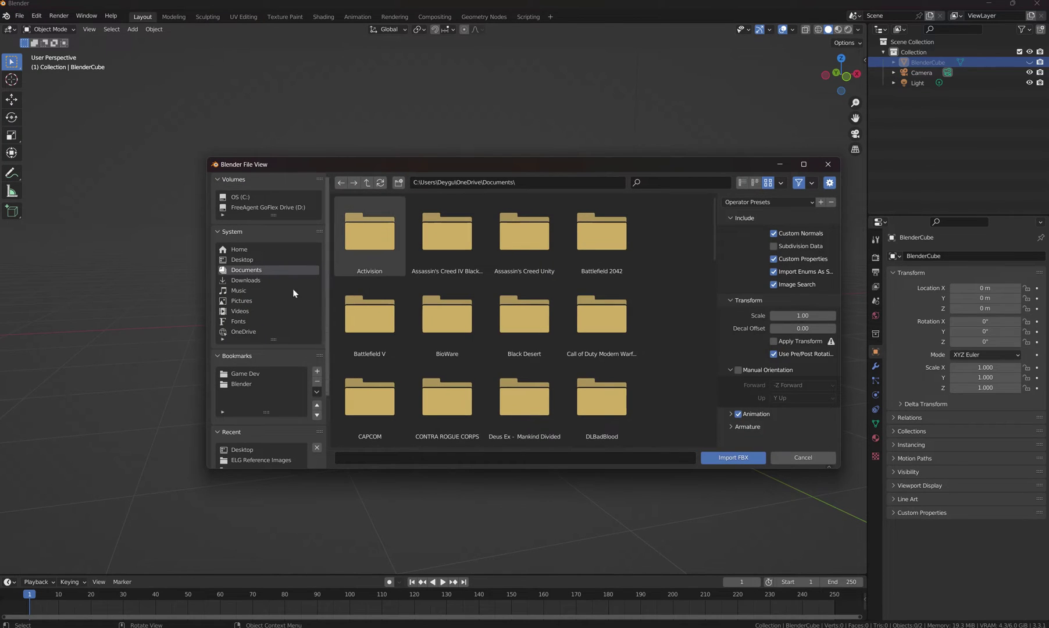
left_click(249, 263)
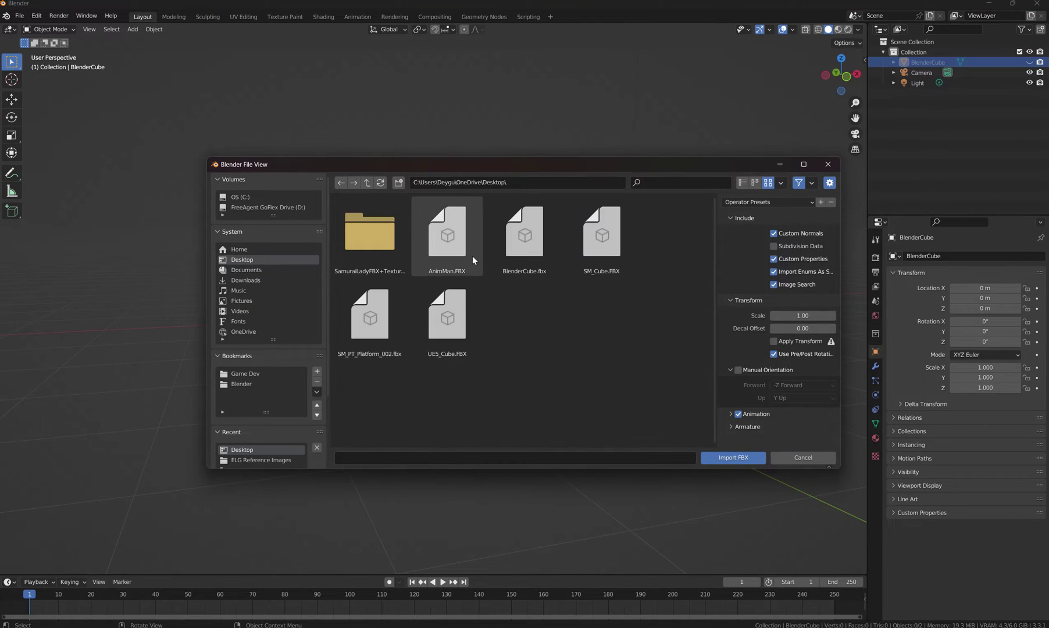
left_click(607, 263)
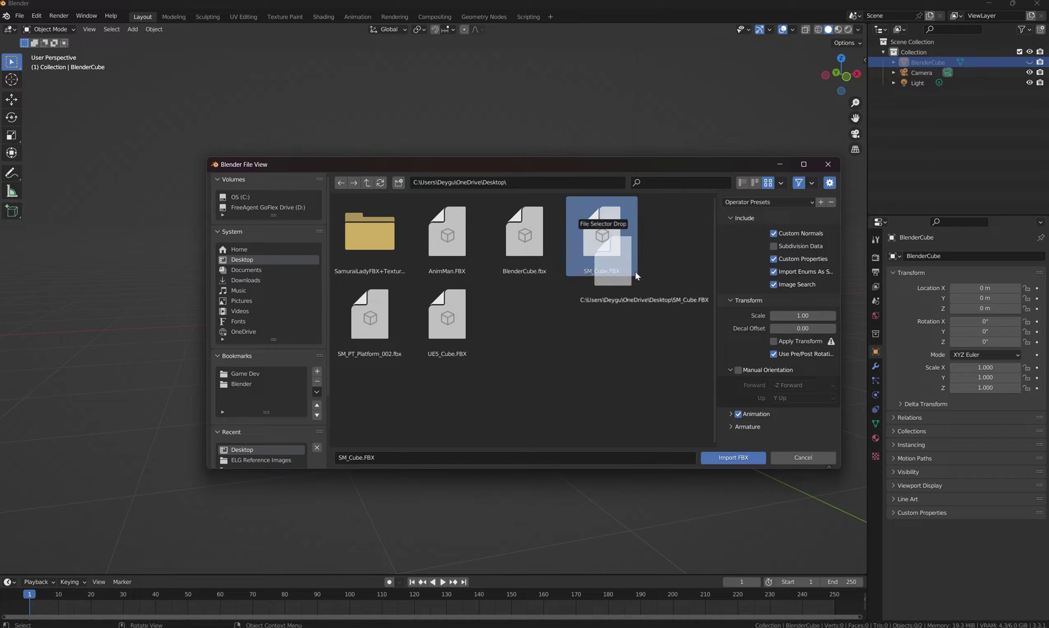
left_click(733, 458)
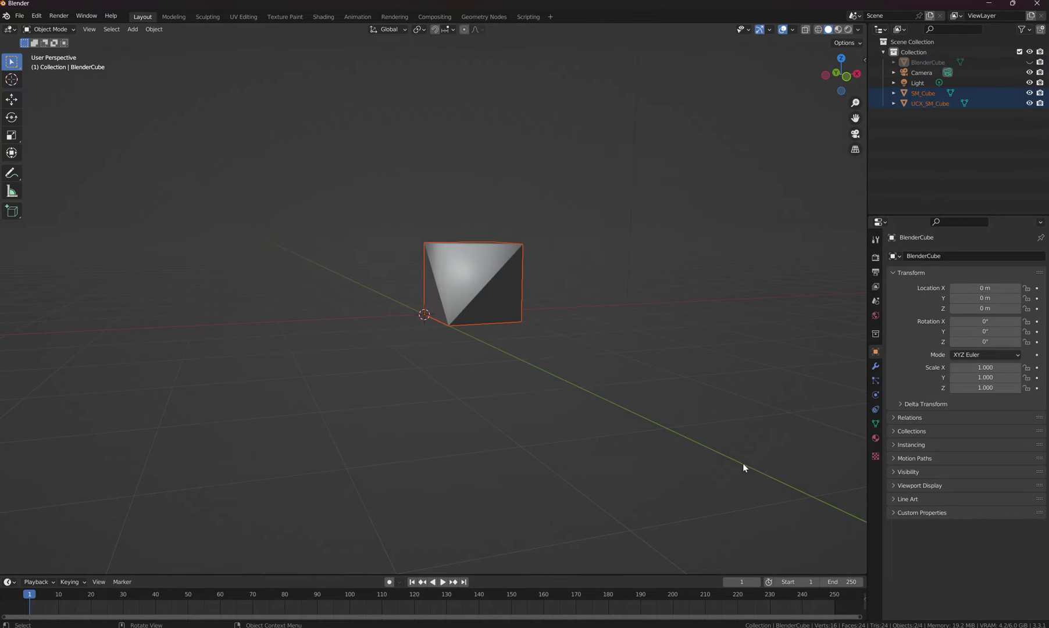
Hide the UCX_SM_Cube mesh in the viewport and select only SM_Cube.
middle_click_drag(478, 294, 492, 372)
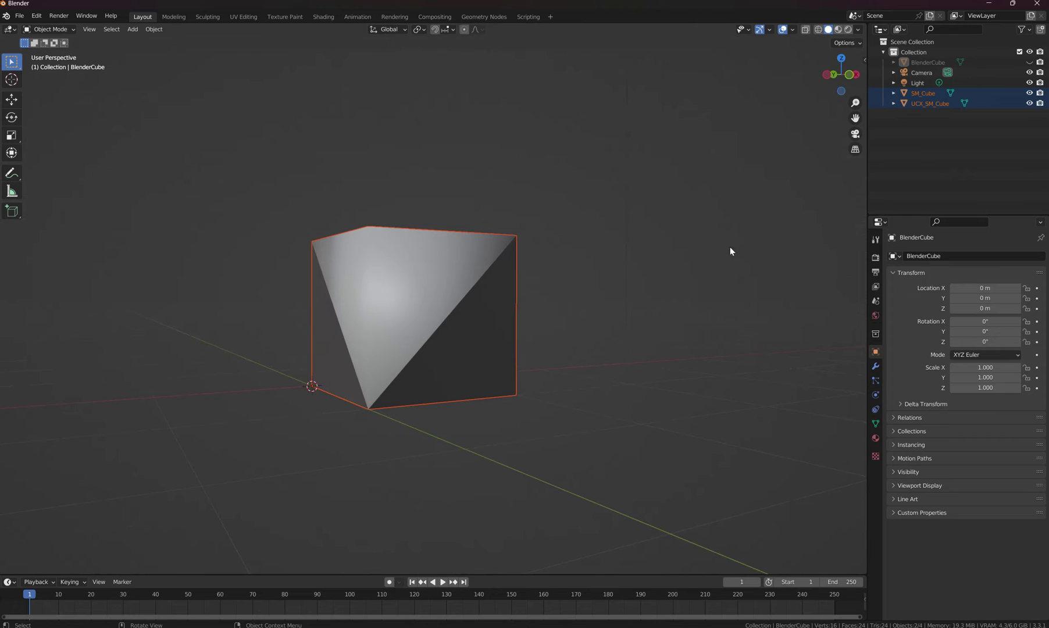
left_click(1029, 104)
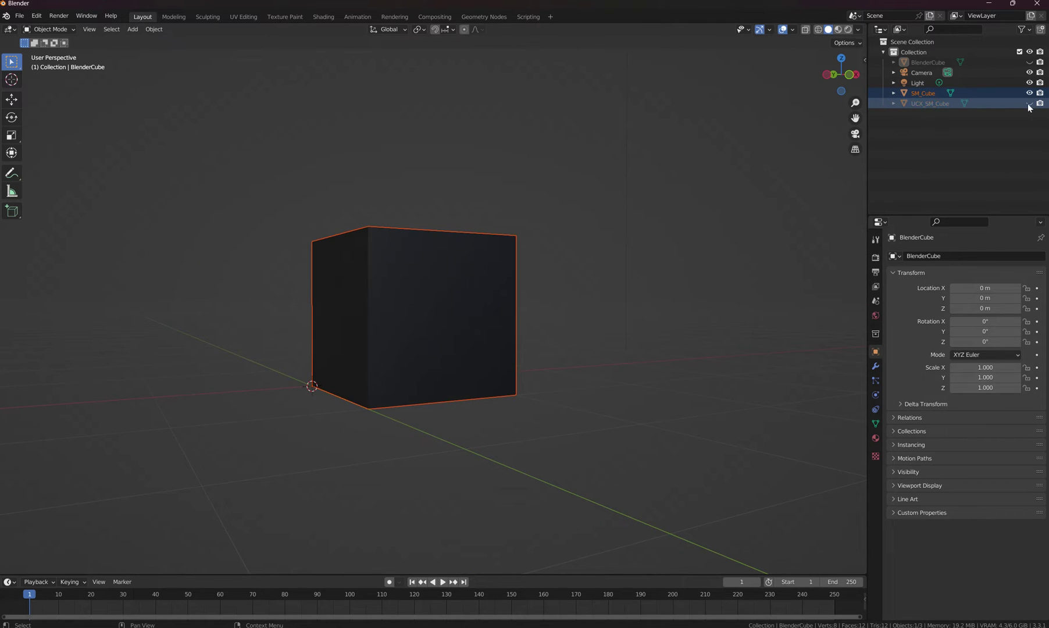
left_click(428, 290)
middle_click_drag(428, 290, 433, 312)
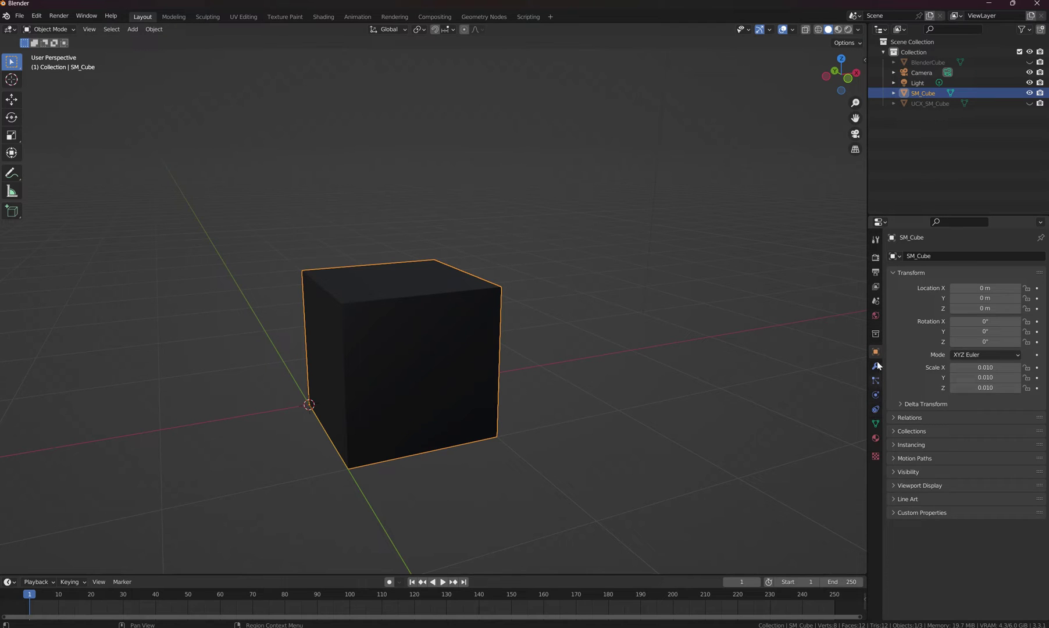
Try to lighten the dark cube by setting the MI_PrototypeGrid_Gray base color to a pale cream at full brightness.
left_click(877, 438)
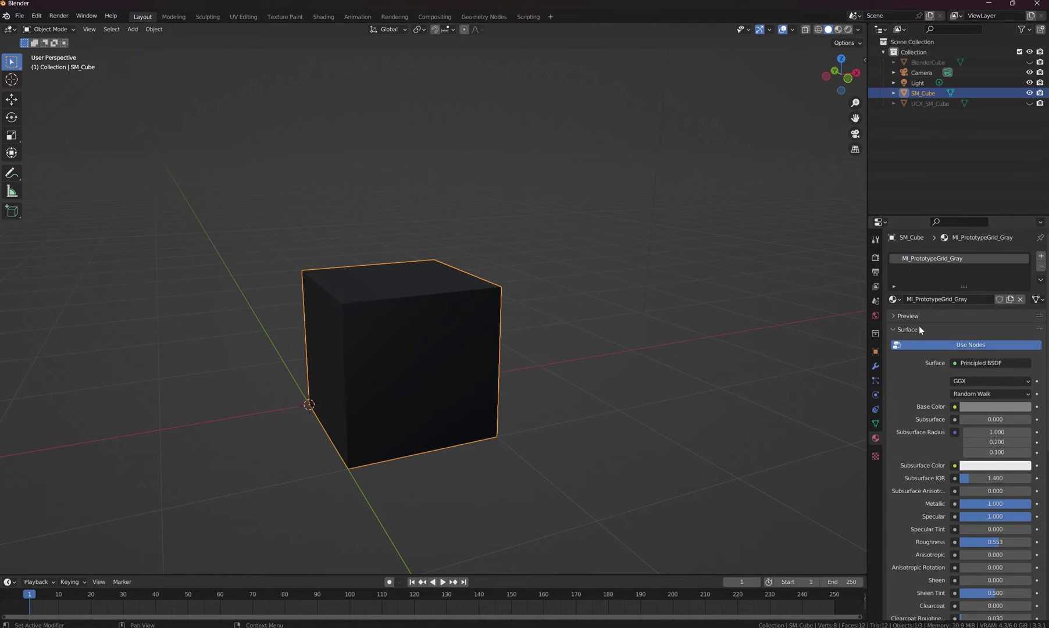
left_click(984, 406)
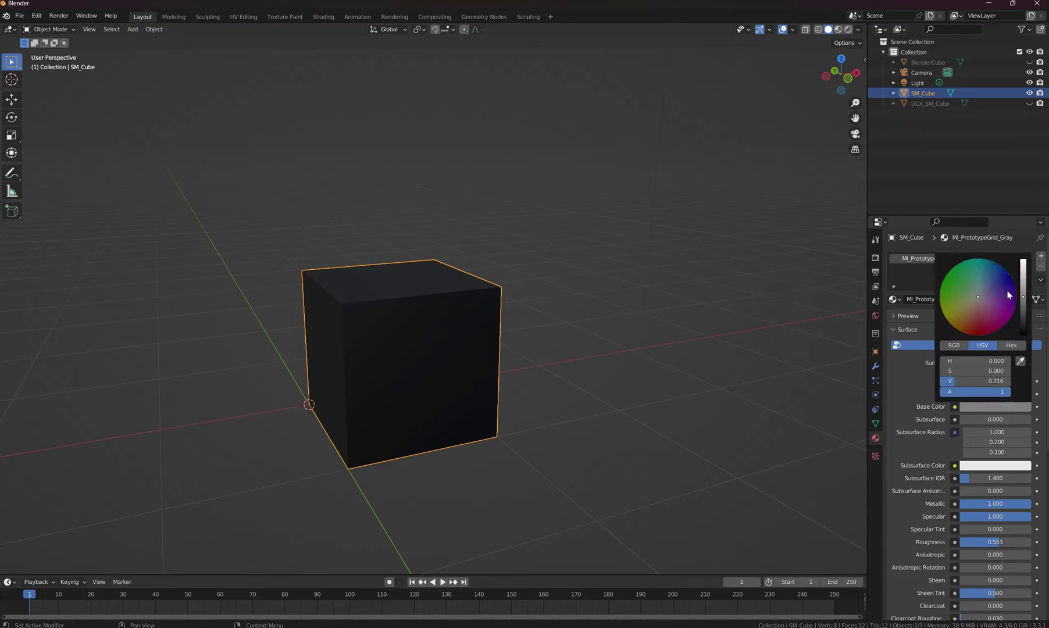
left_click(1023, 289)
left_click_drag(1024, 289, 1023, 259)
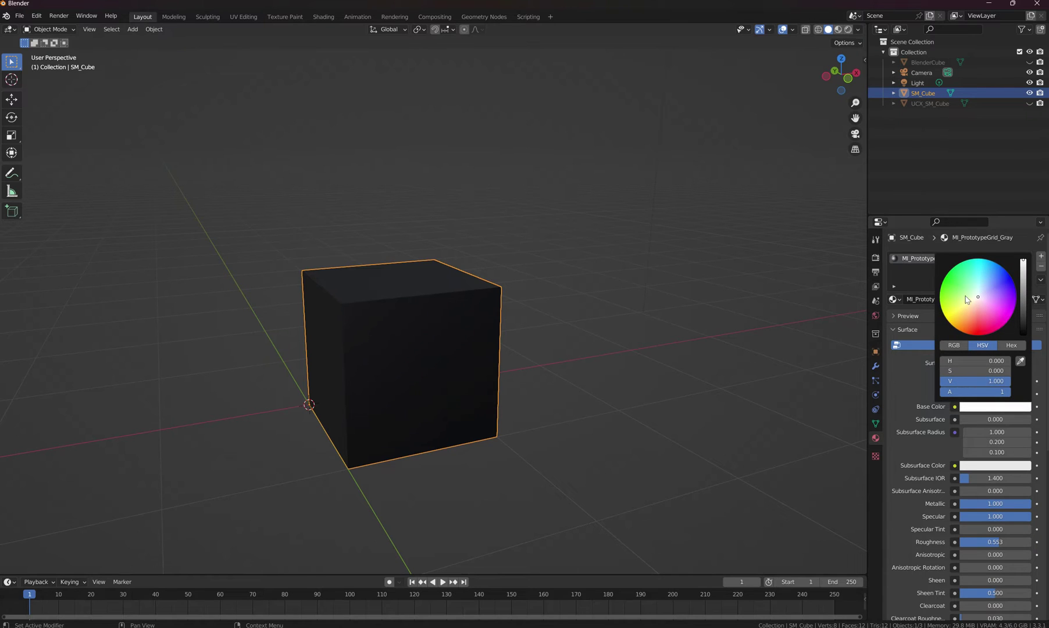
mouse_move(973, 295)
left_mouse_down()
mouse_move(984, 281)
mouse_move(975, 301)
left_mouse_up()
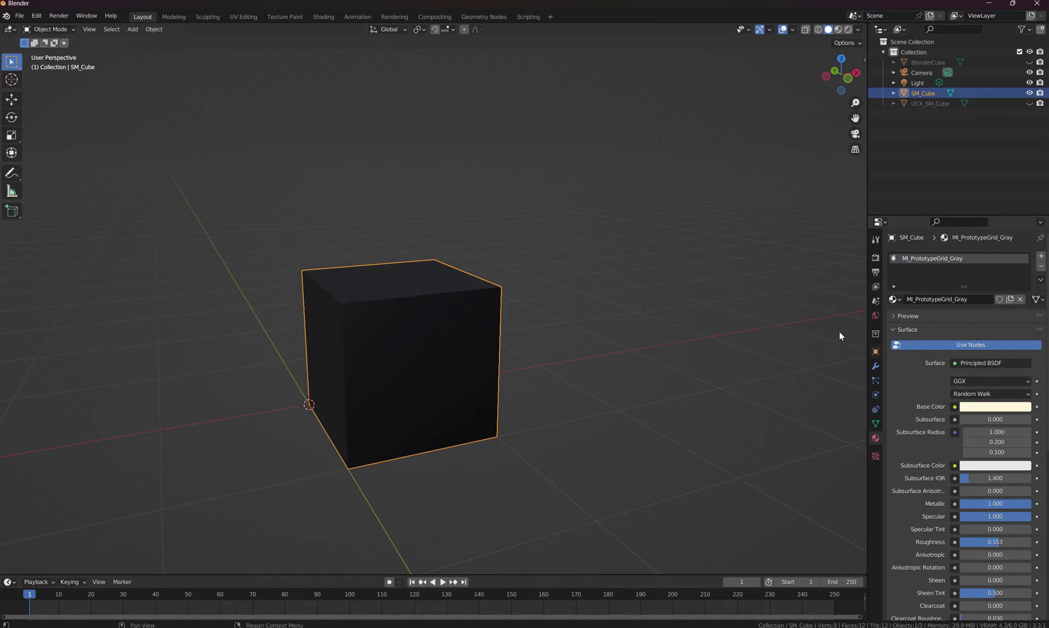
Remove the MI_PrototypeGrid_Gray material slot from SM_Cube and switch the cube to Edit Mode.
left_click(1040, 269)
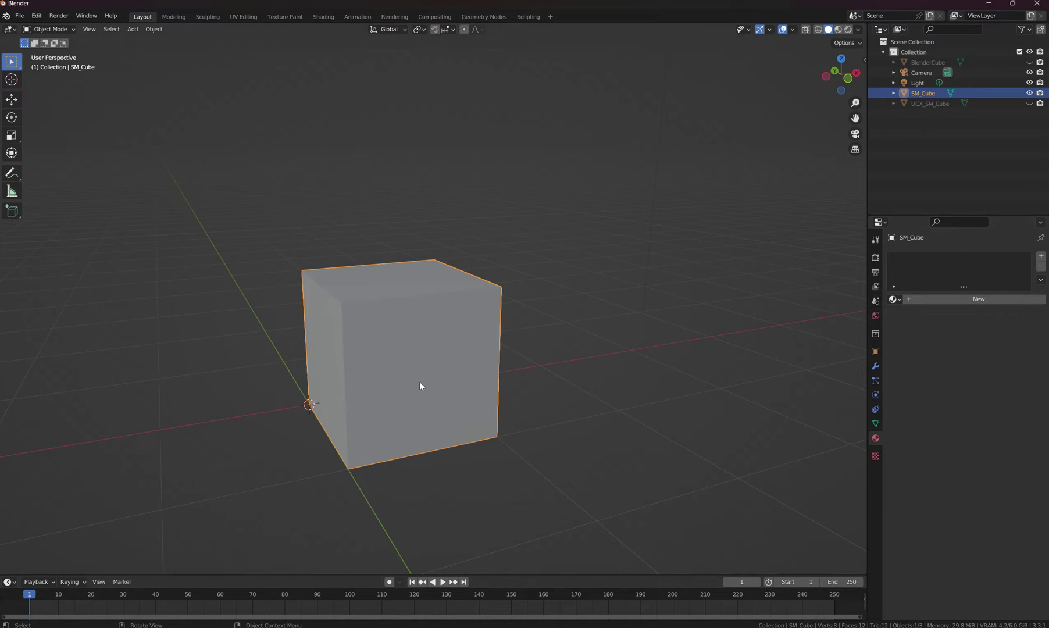
scroll(420, 384, "up", 3)
middle_click_drag(410, 385, 455, 359)
key("ctrl+Tab")
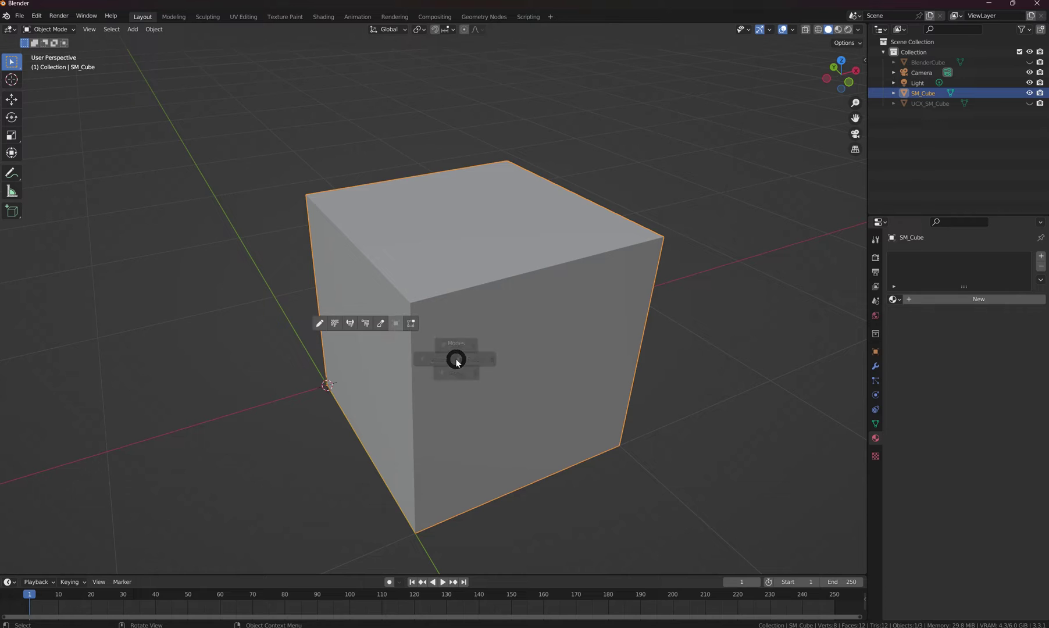
left_click(452, 305)
Deselect the mesh to examine the diagonal edges on SM_Cube's faces from several angles, and select all of its geometry.
middle_click_drag(486, 322, 485, 292)
key("alt+a")
middle_click_drag(602, 207, 552, 203)
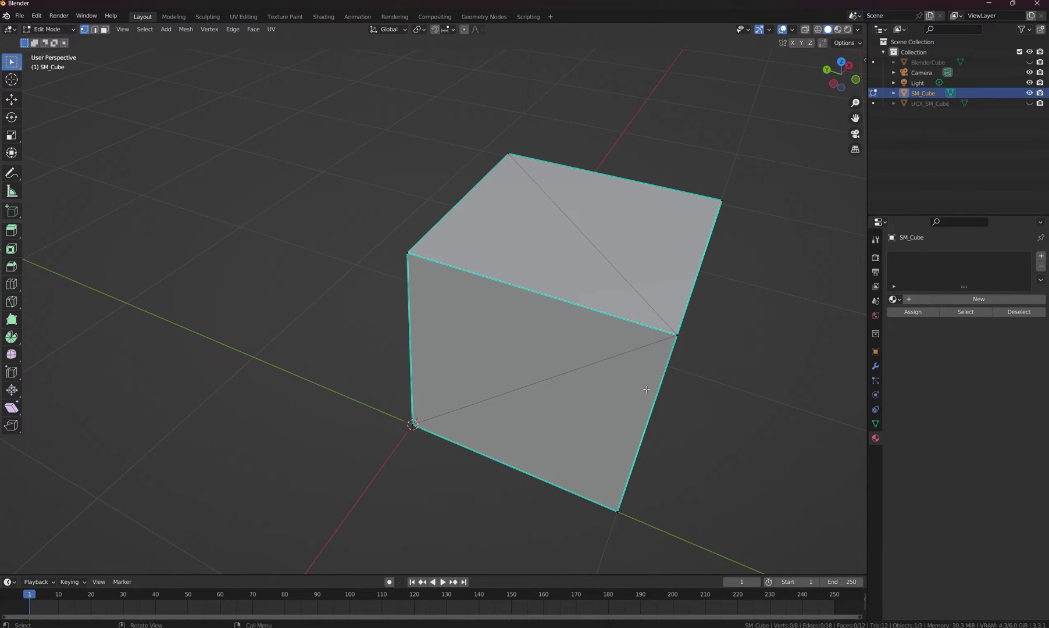
middle_click_drag(646, 389, 541, 366)
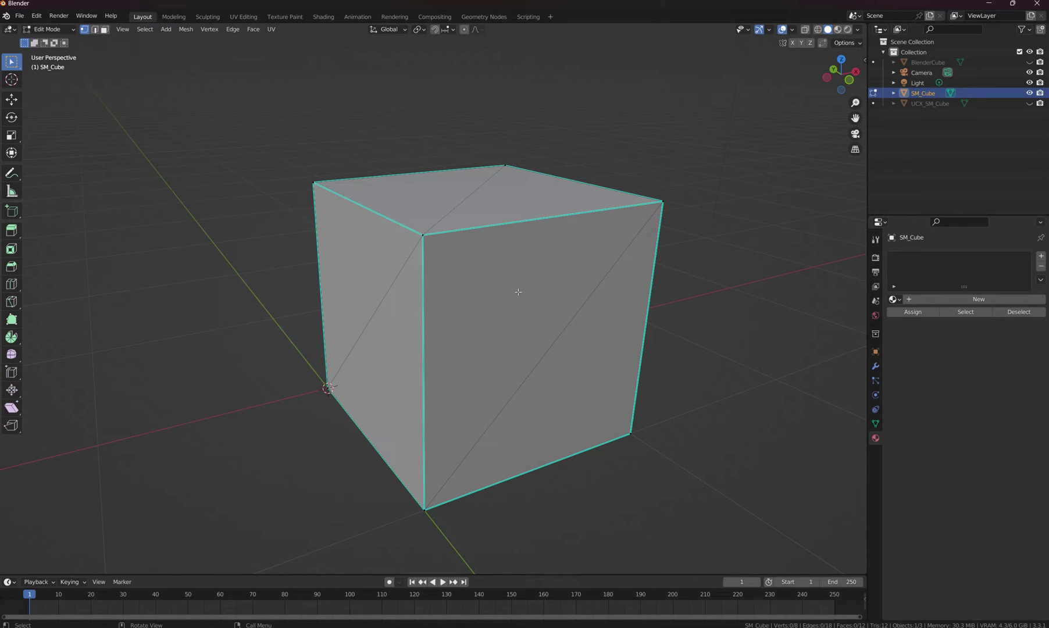
middle_click_drag(560, 259, 513, 228)
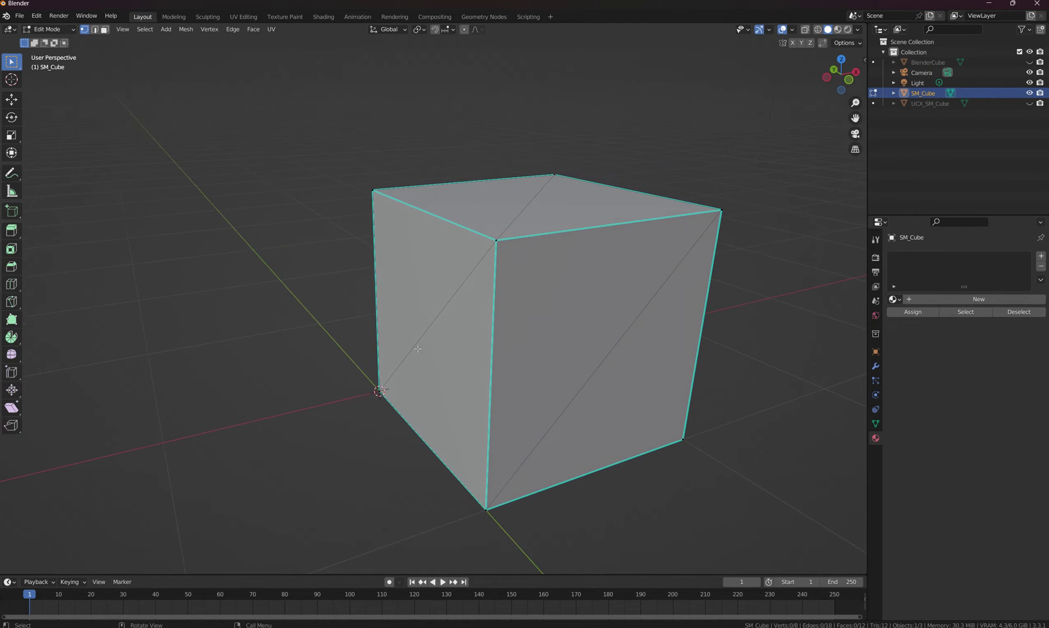
middle_click_drag(504, 391, 485, 421)
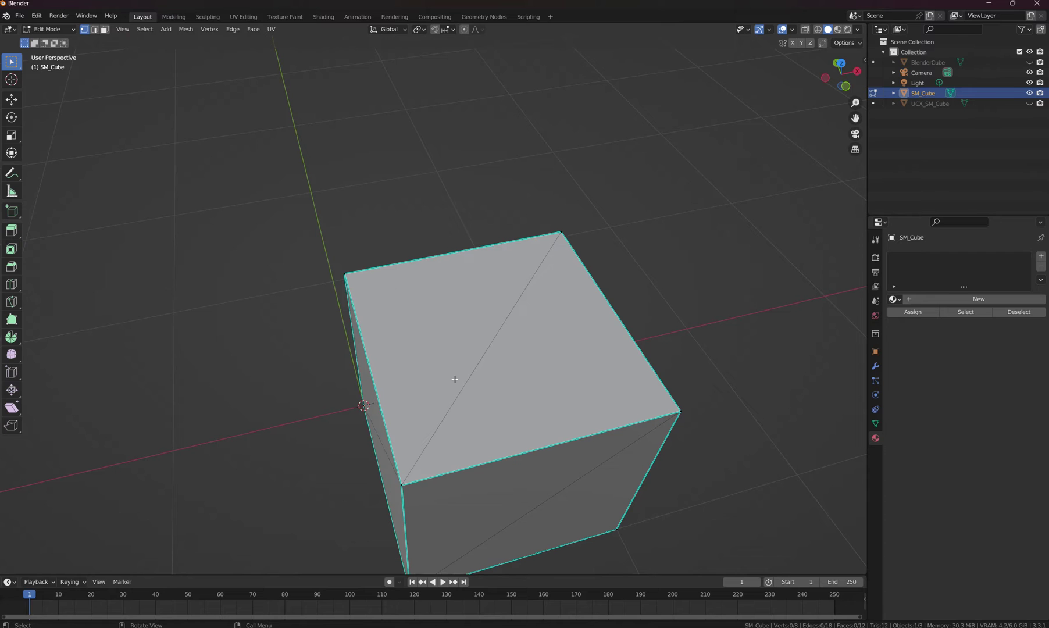
middle_click_drag(488, 460, 502, 403)
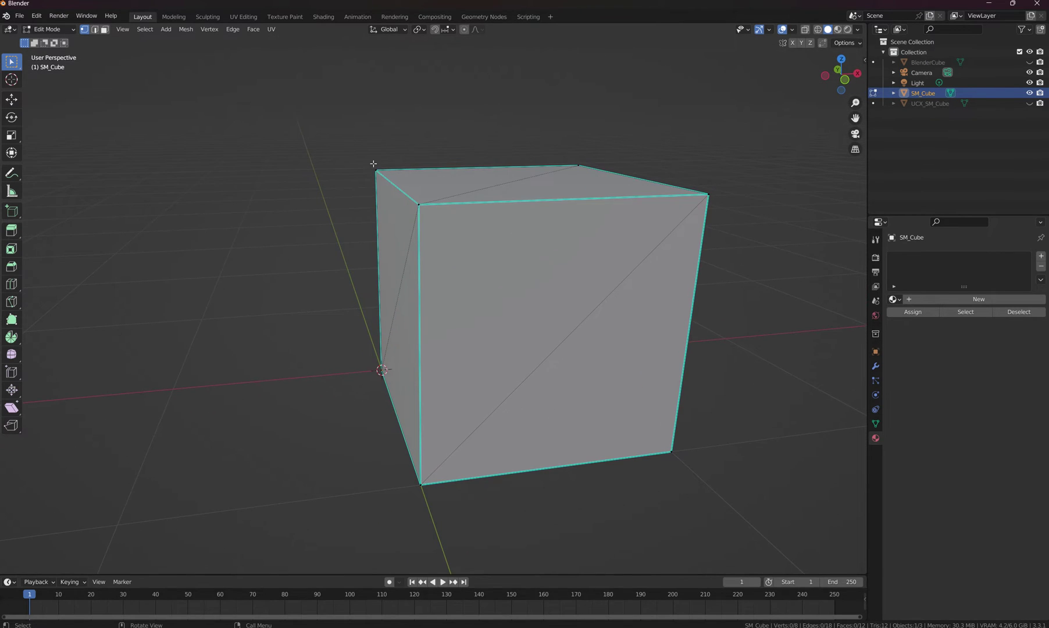
middle_click_drag(507, 223, 505, 338)
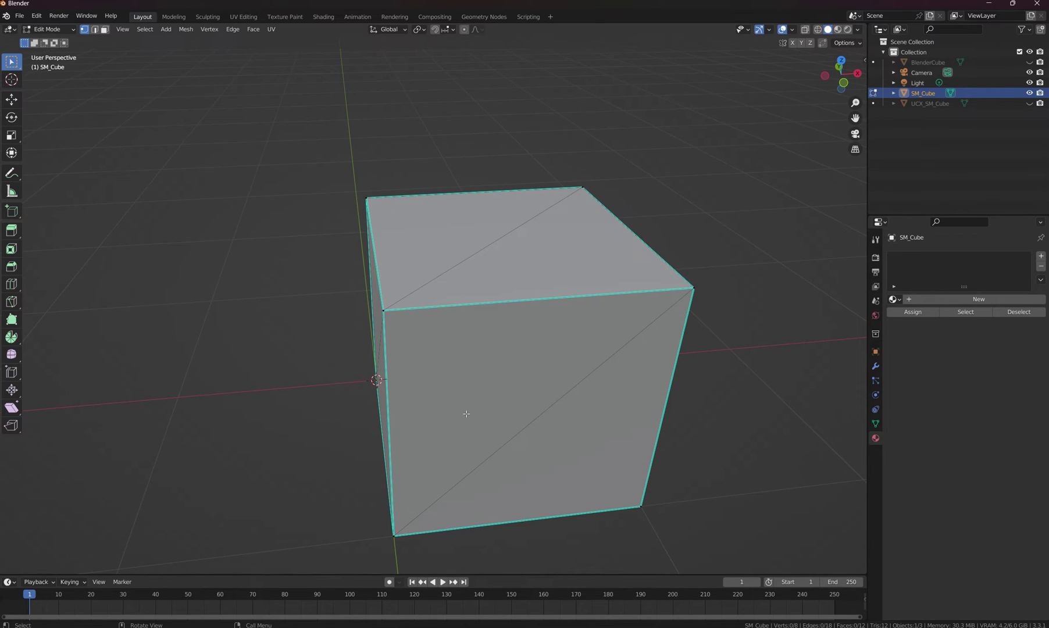
key("a")
key("F3")
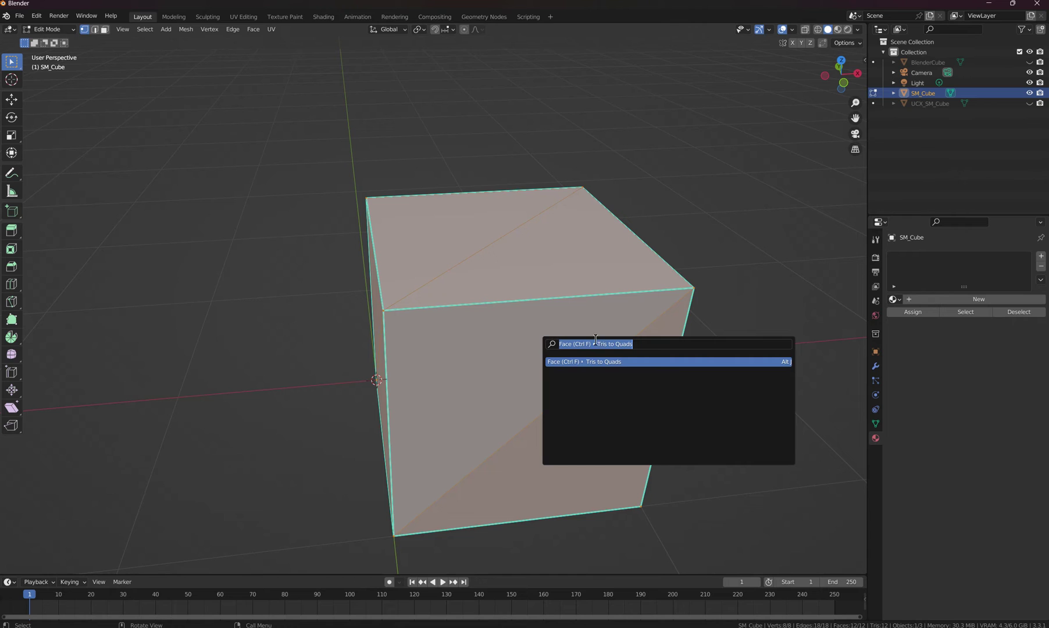
type("tris")
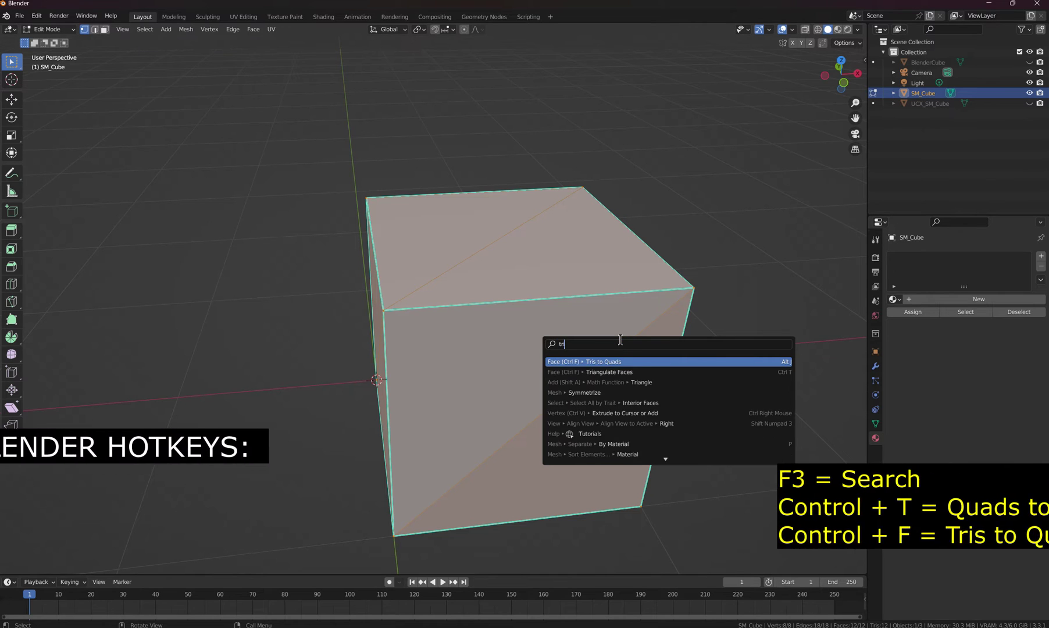
key("BackSpace")
key("BackSpace")
key("BackSpace")
key("BackSpace")
type("quads")
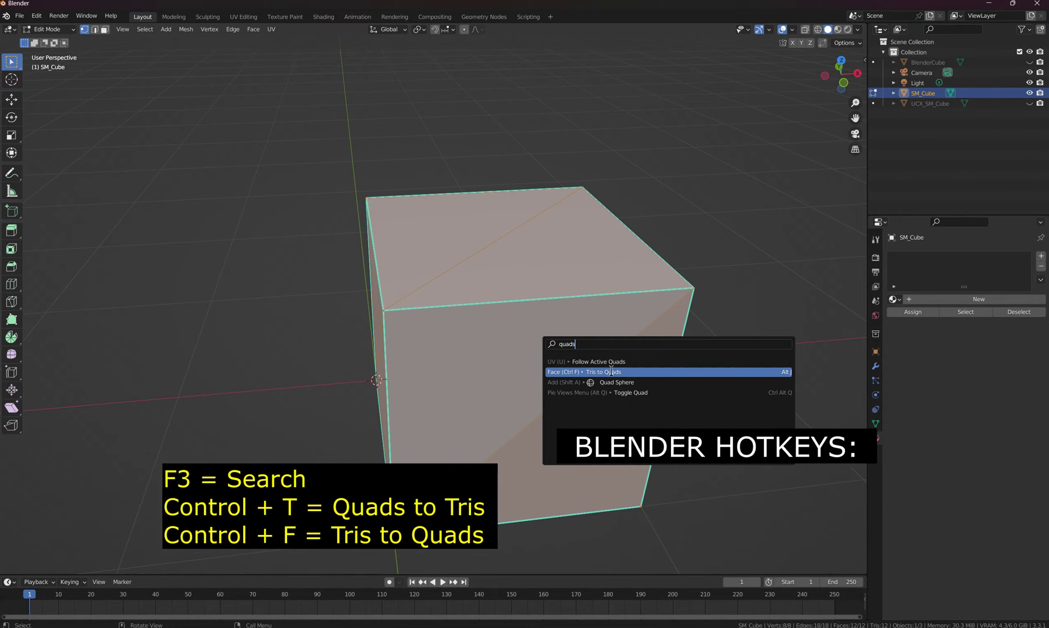
scroll(694, 235, "up", 1)
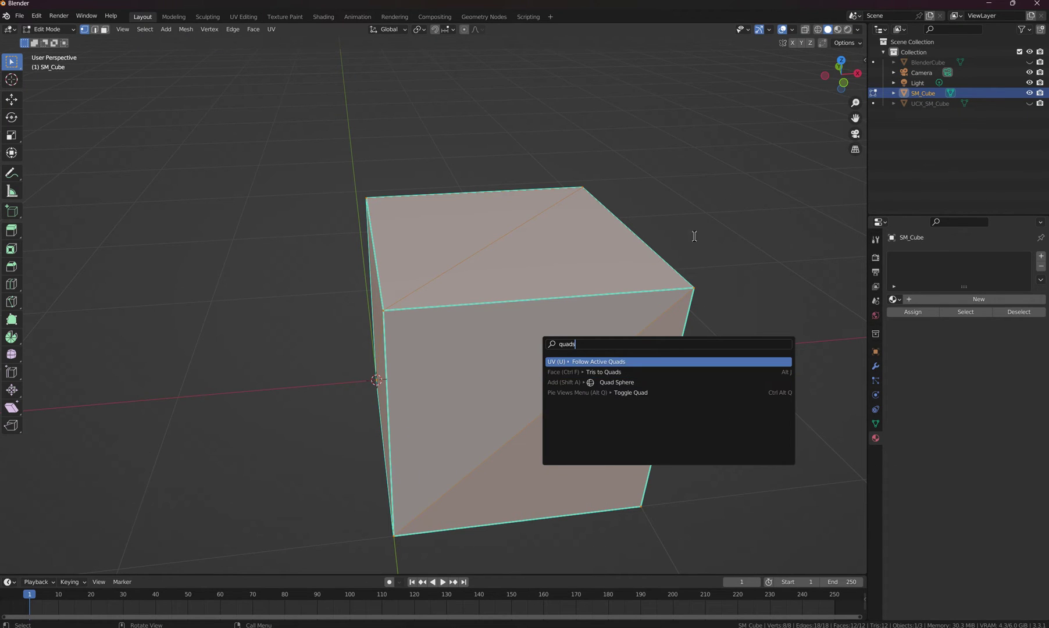
key("Escape")
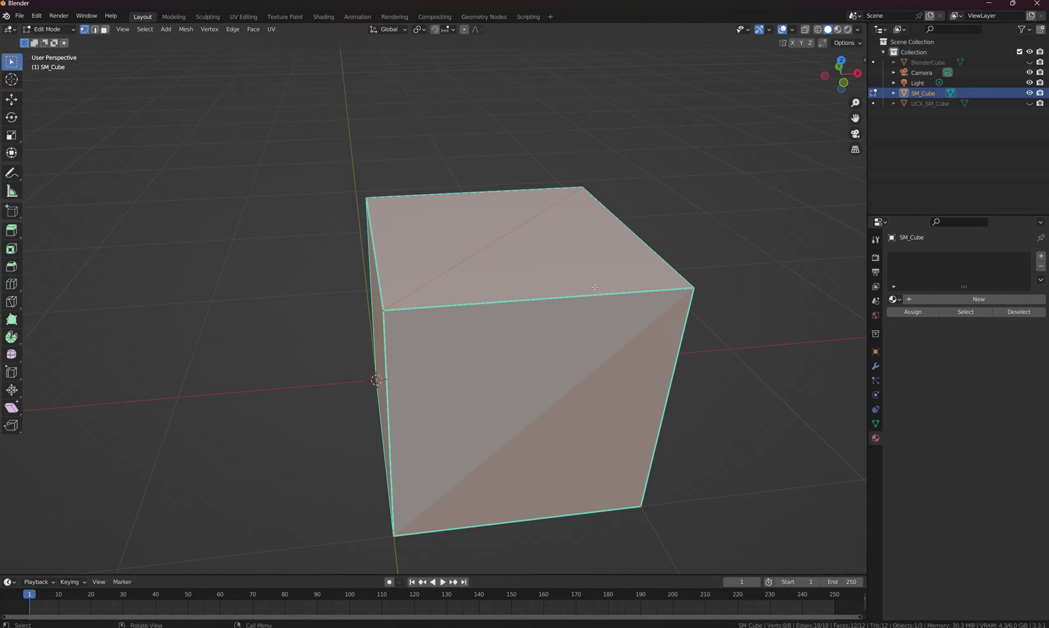
Convert the selected triangles of SM_Cube into quads with the Tris to Quads operation.
key("F3")
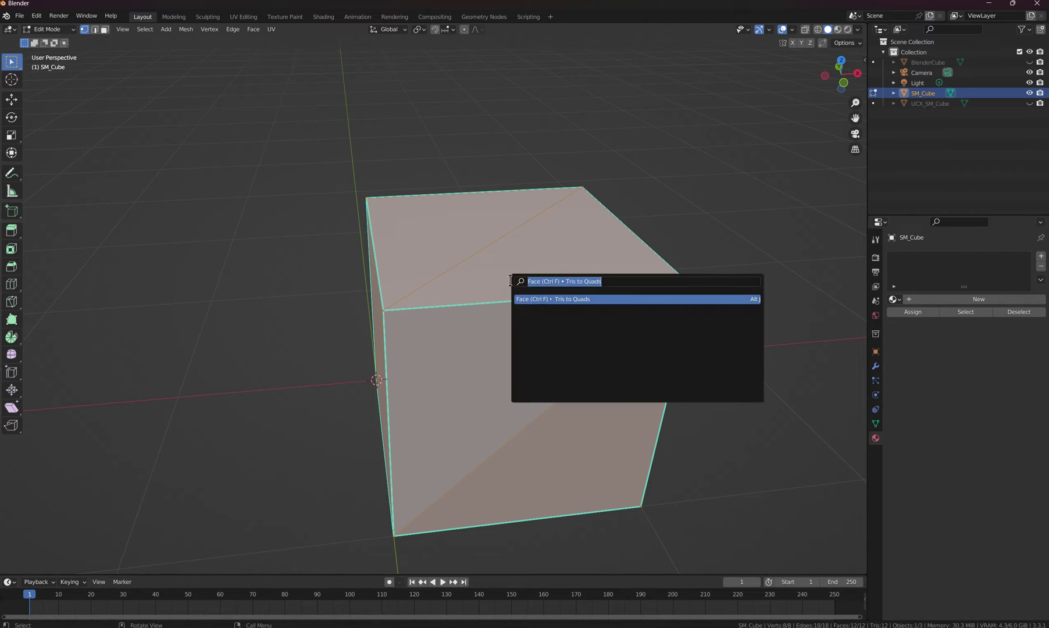
left_click(559, 298)
mouse_move(540, 337)
middle_mouse_down()
mouse_move(550, 333)
mouse_move(533, 332)
middle_mouse_up()
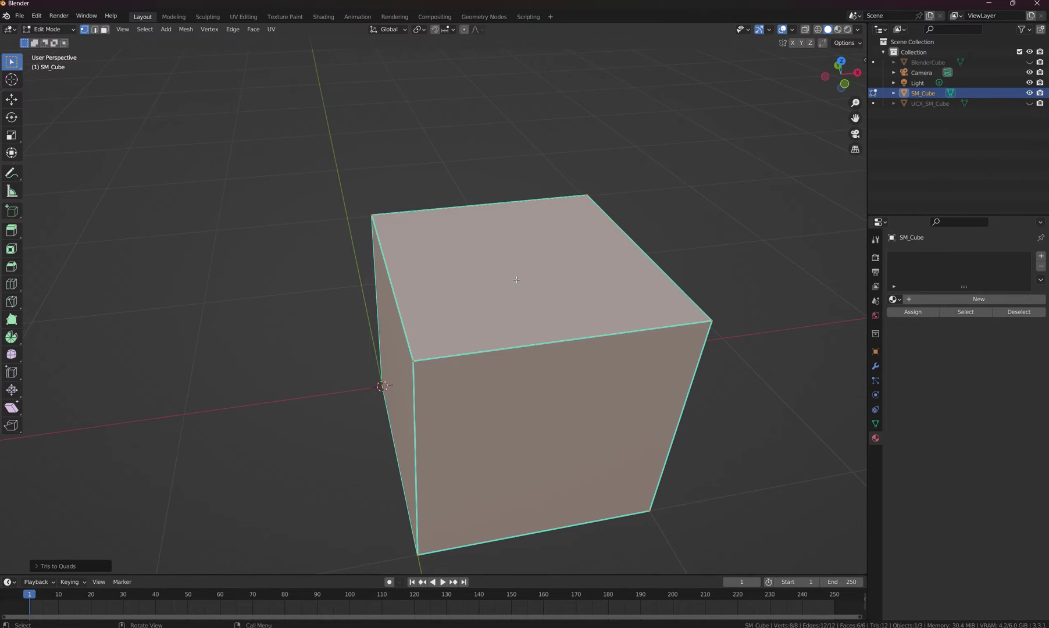
Deselect the mesh and knife-cut a zigzag across the cube's top face, ending with a long cut back to its starting edge.
key("alt+a")
key("k")
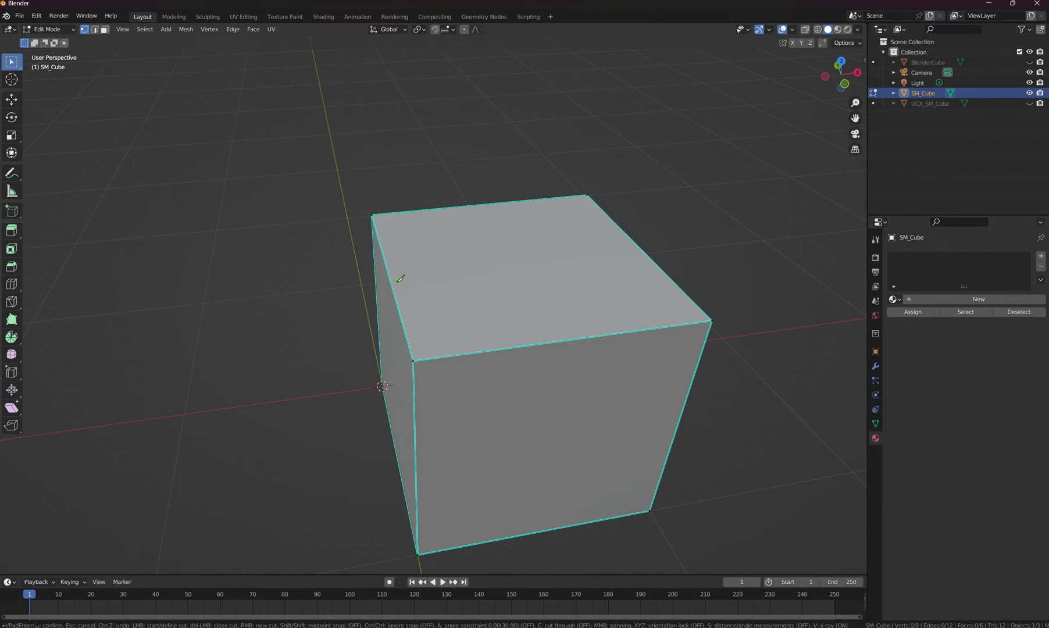
left_click(395, 292)
left_click(437, 248)
left_click(512, 315)
left_click(528, 234)
left_click(584, 295)
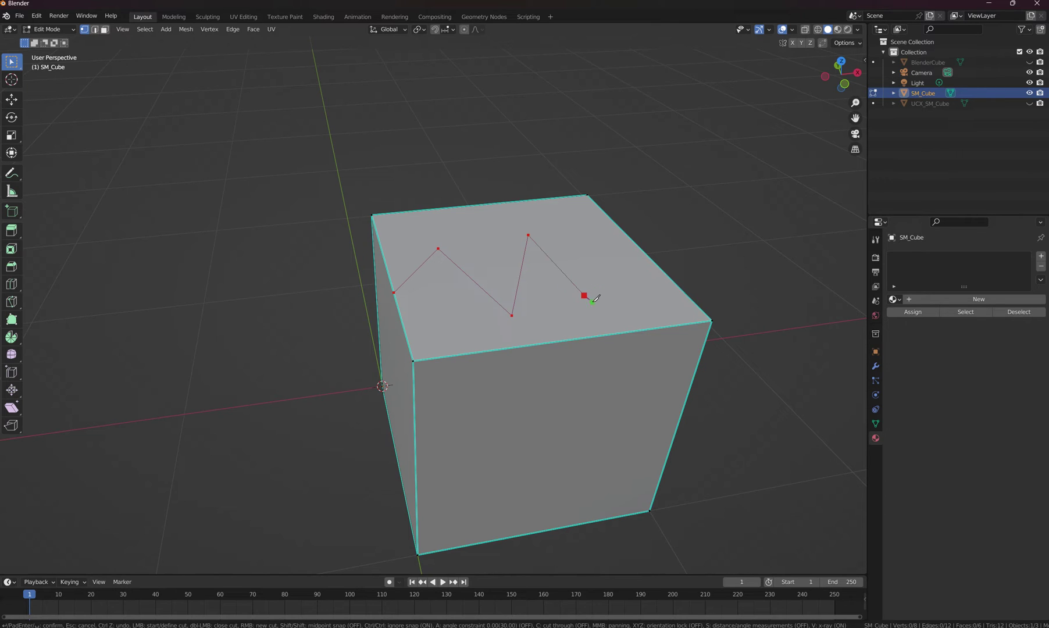
left_click(562, 198)
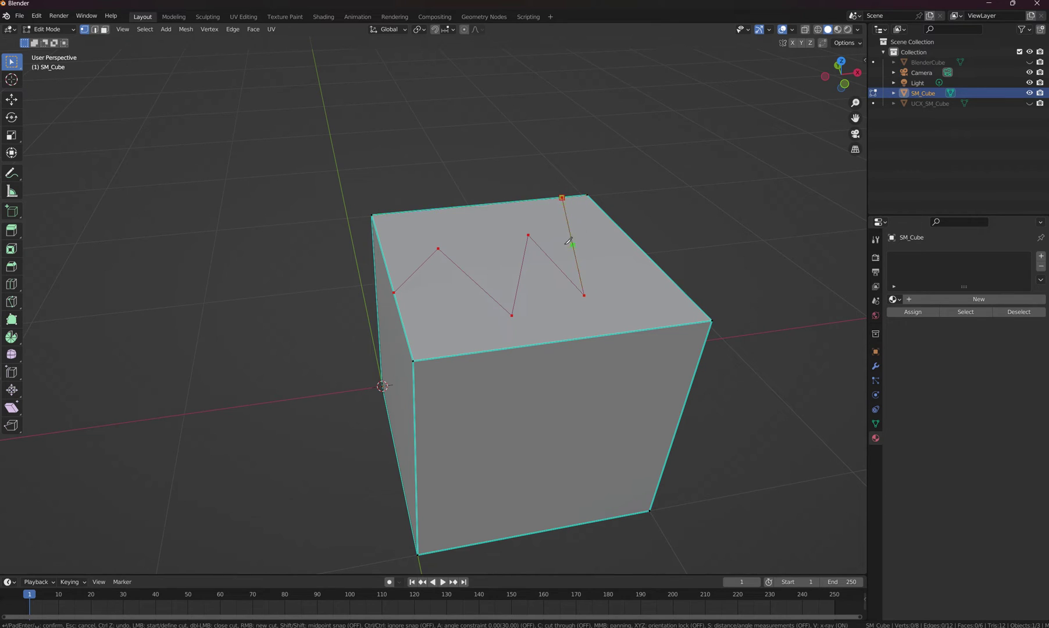
left_click(409, 343)
key("Return")
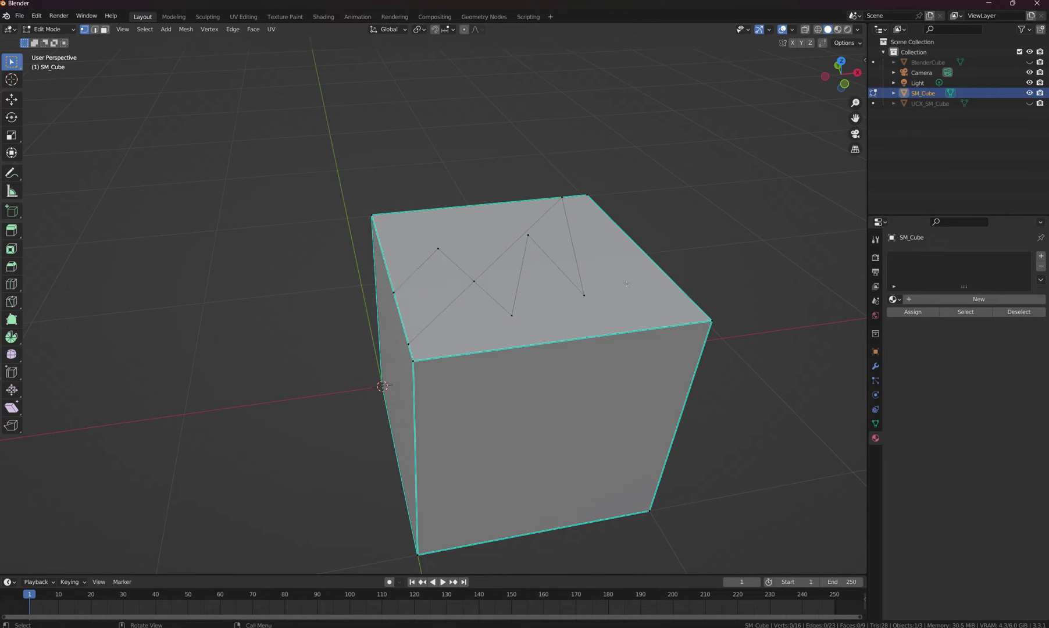
Select the whole mesh, apply Triangulate Faces, and deselect it to inspect the new edges on the top face.
key("a")
left_click(617, 227)
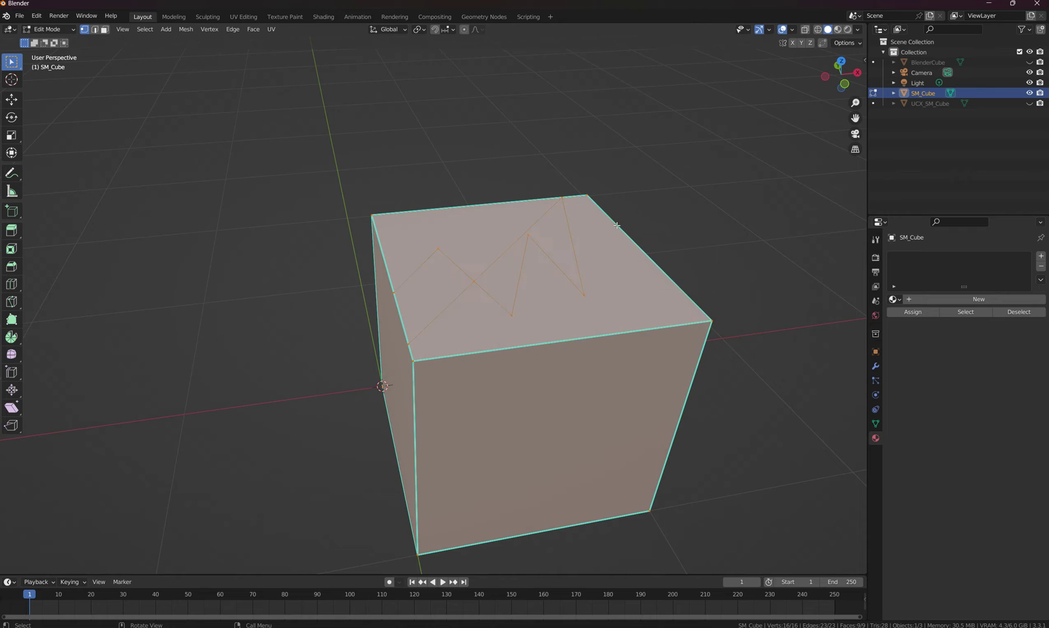
key("ctrl+t")
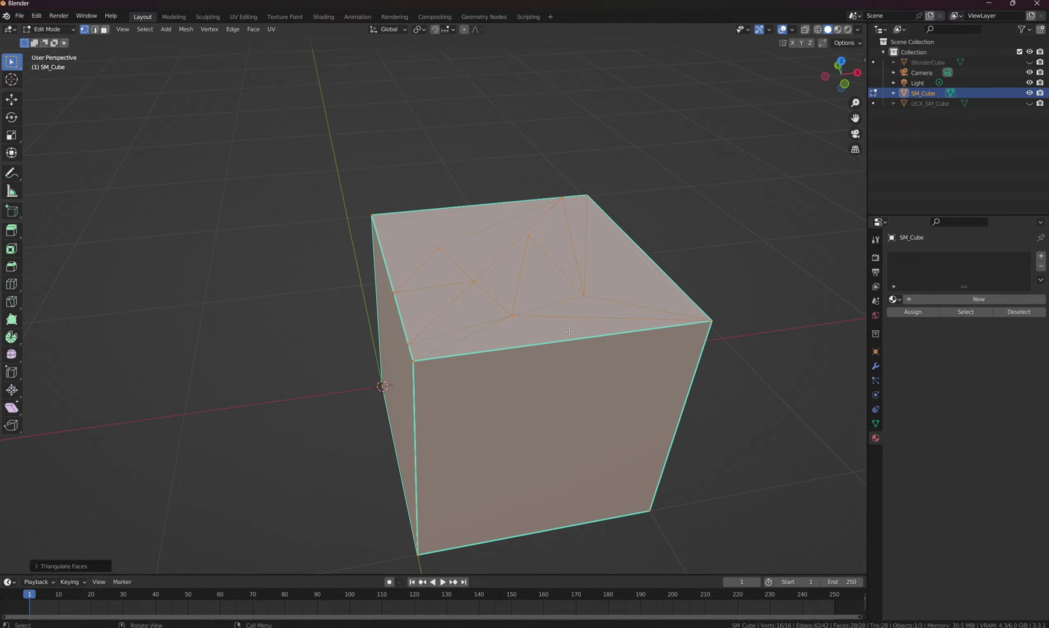
key("alt+a")
middle_click_drag(573, 311, 652, 336)
scroll(652, 336, "up", 4)
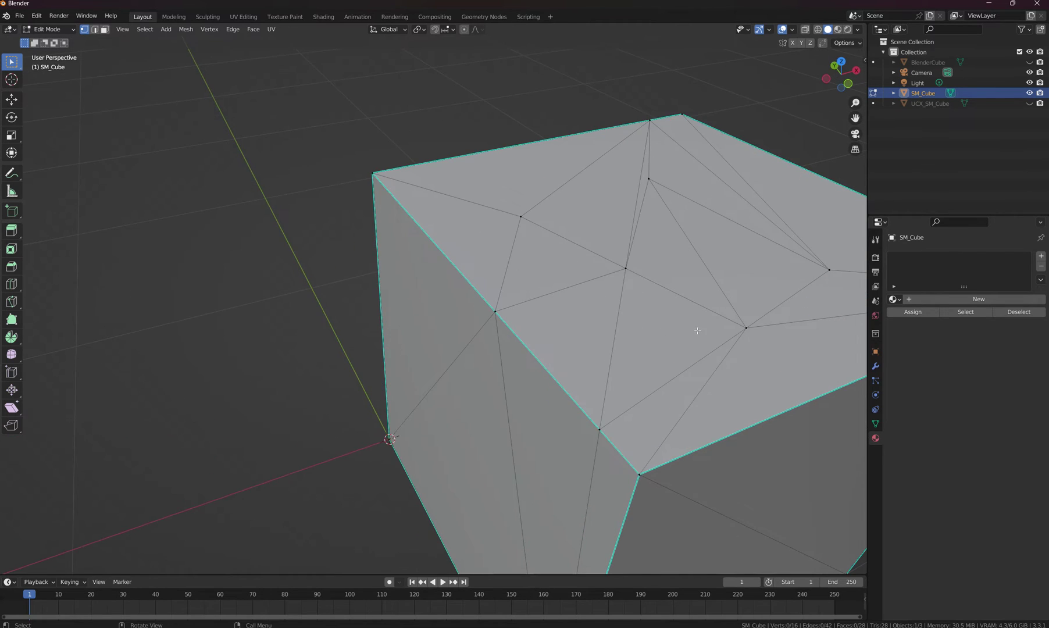
Move an inner vertex on SM_Cube's top face toward the middle of the face and inspect the surface from several angles.
middle_click_drag(552, 329, 517, 262)
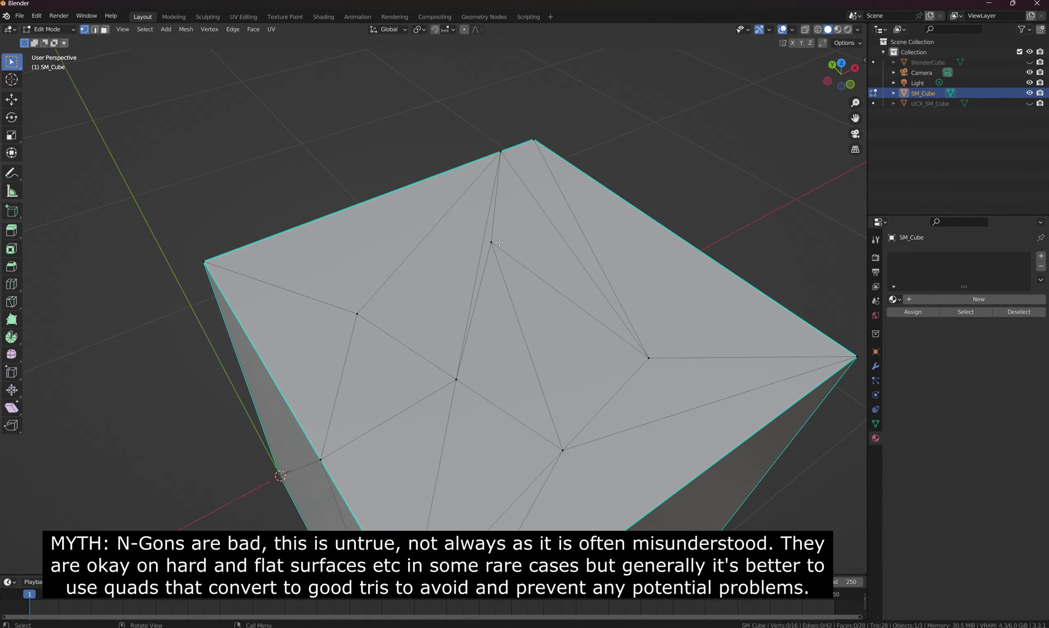
key("g")
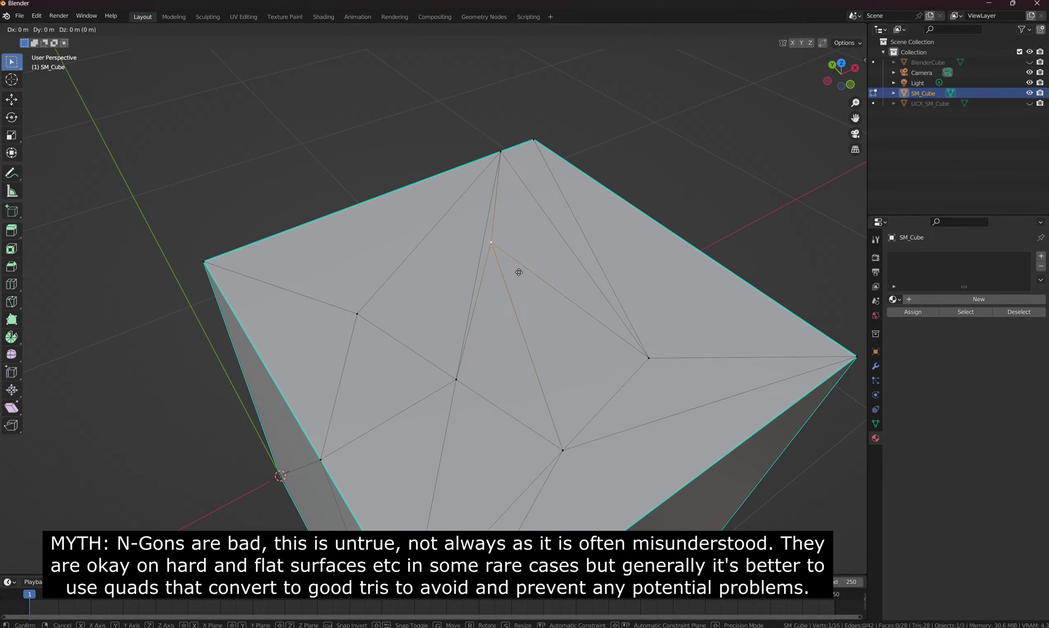
left_click(548, 337)
middle_click_drag(549, 337, 558, 273)
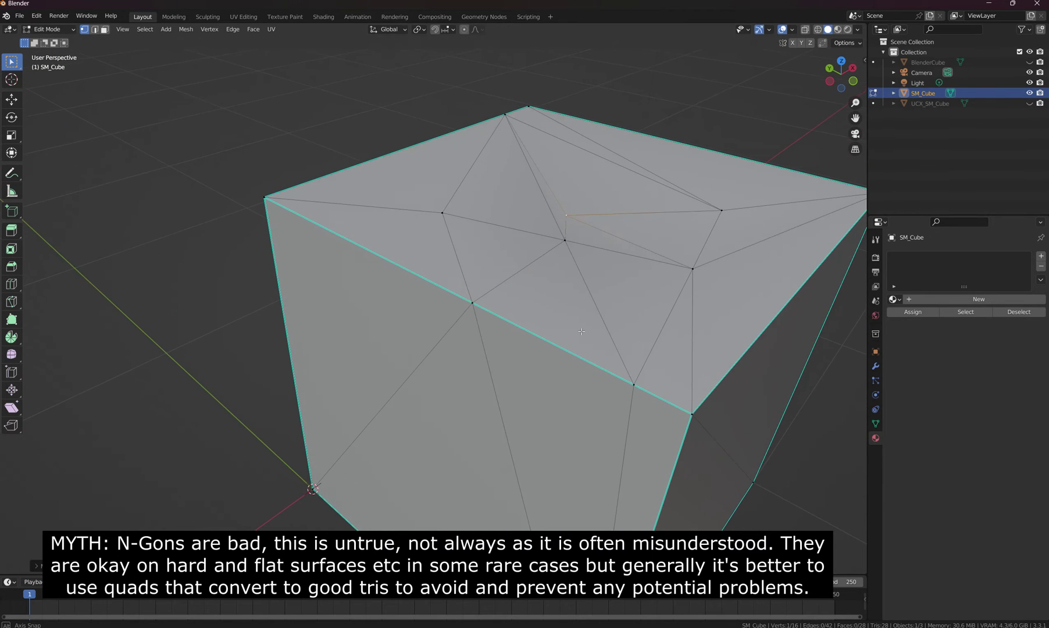
key("g")
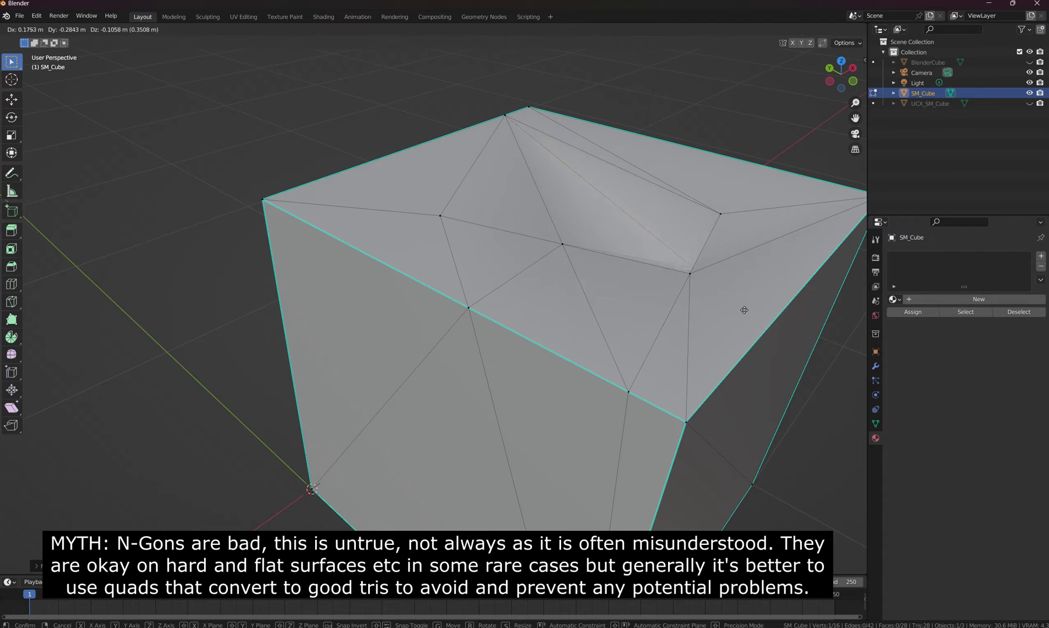
right_click(548, 151)
middle_click_drag(548, 151, 483, 249)
middle_click_drag(476, 333, 492, 286, "shift")
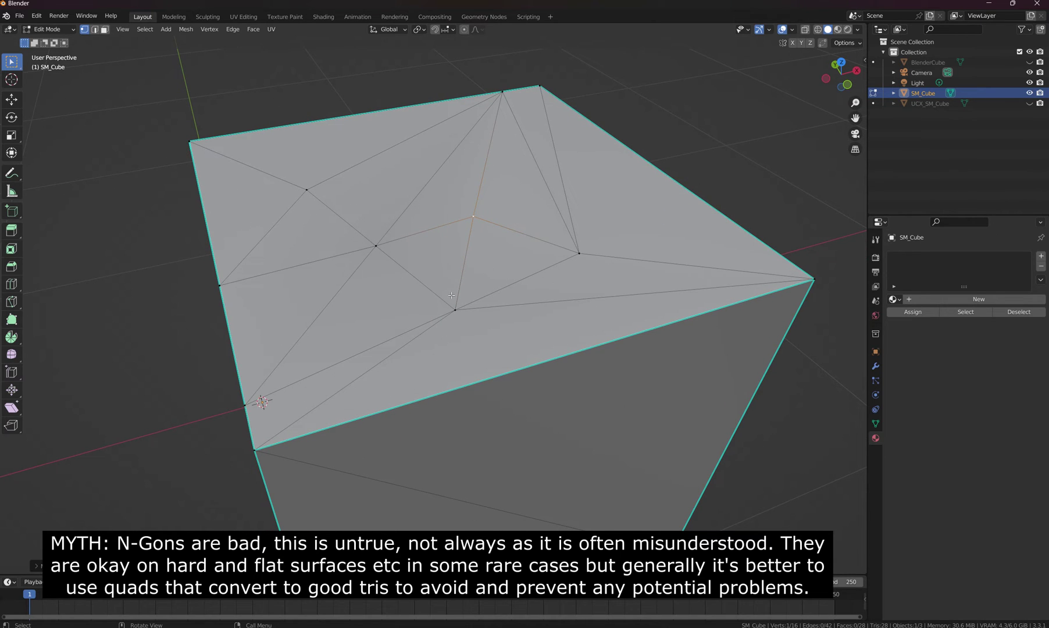
Return SM_Cube to Object Mode and add a Quad Sphere mesh to the scene.
scroll(451, 296, "down", 3)
middle_click_drag(506, 311, 488, 309)
key("Tab")
left_click(487, 247)
middle_click_drag(569, 291, 487, 295)
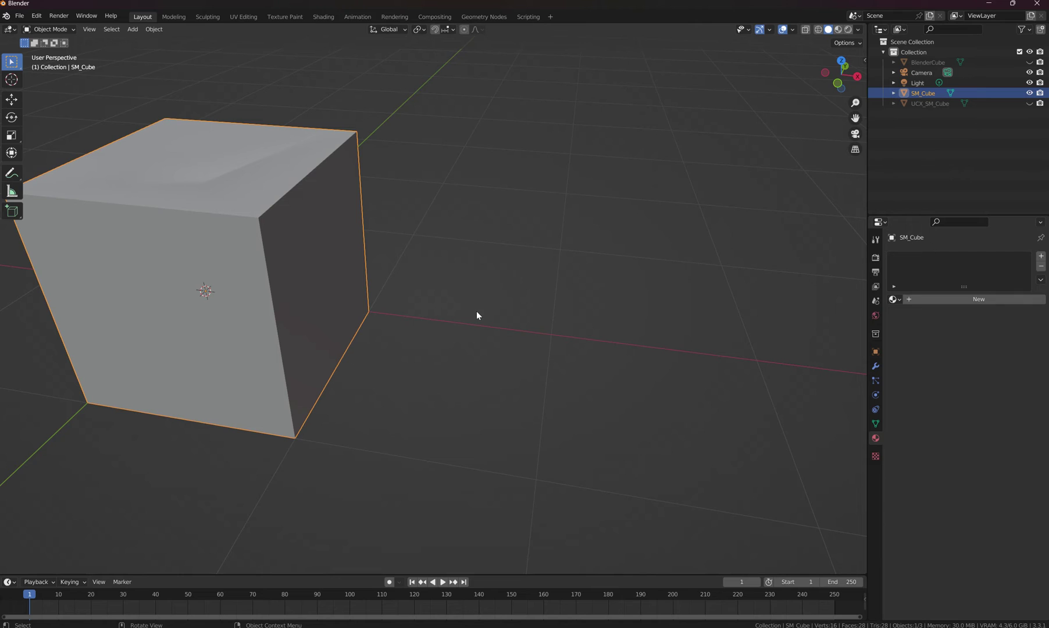
key("shift+a")
mouse_move(476, 311)
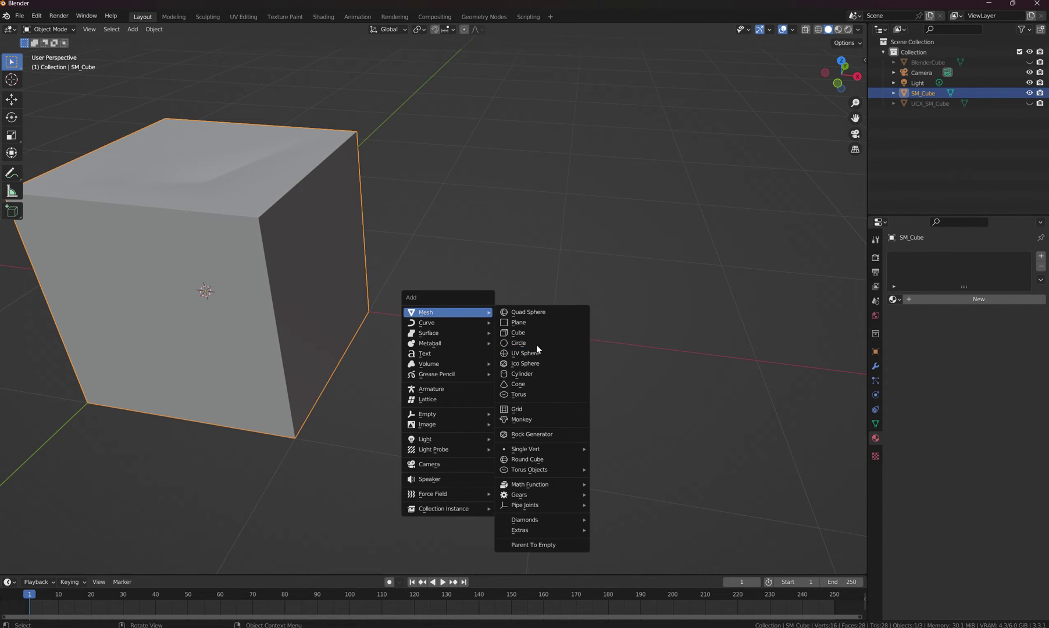
left_click(550, 311)
scroll(550, 310, "down", 4)
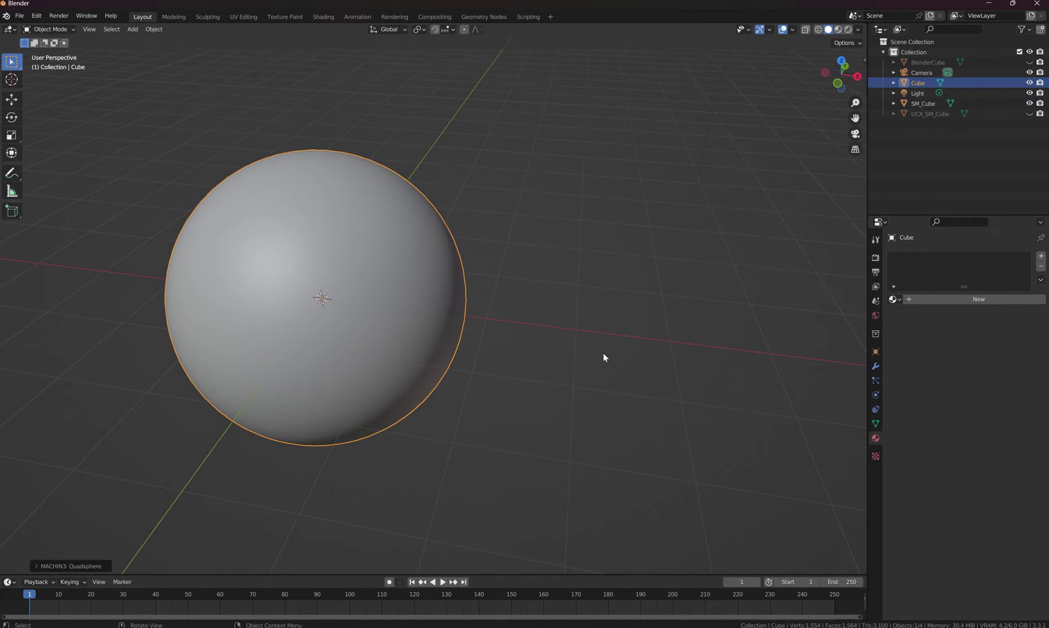
Move the new sphere along the X axis so it stands clear beside SM_Cube.
middle_click_drag(603, 354, 453, 327, "shift")
key("g")
key("x")
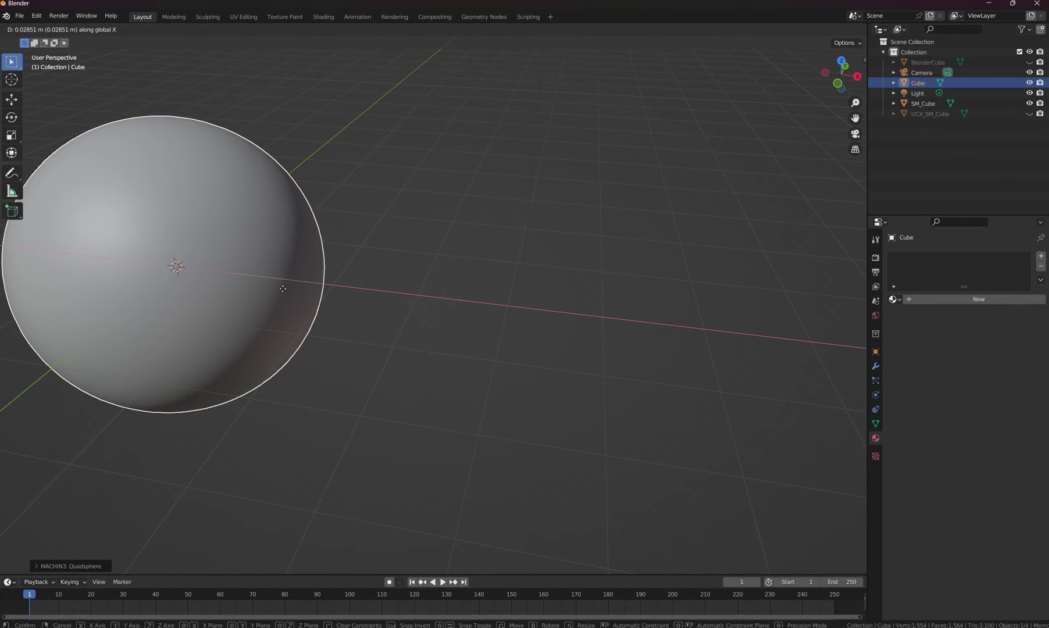
left_click(649, 298)
Enter Edit Mode on the sphere and apply Triangulate Faces to its whole mesh.
key("Tab")
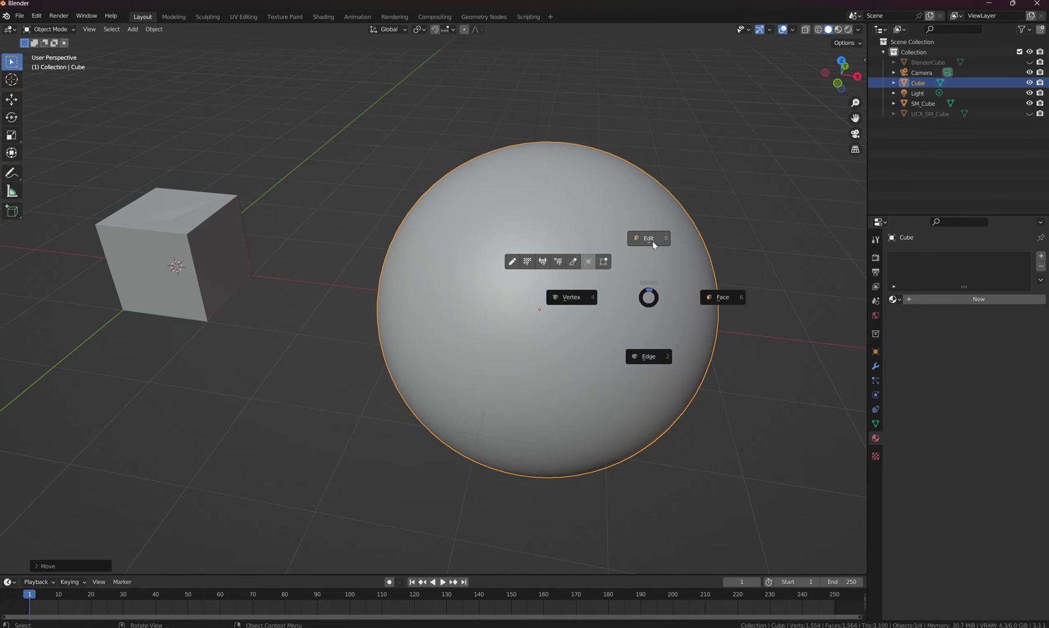
left_click(651, 240)
middle_click_drag(674, 285, 638, 269)
mouse_move(566, 311)
middle_mouse_down()
mouse_move(527, 331)
mouse_move(578, 327)
middle_mouse_up()
key("ctrl+t")
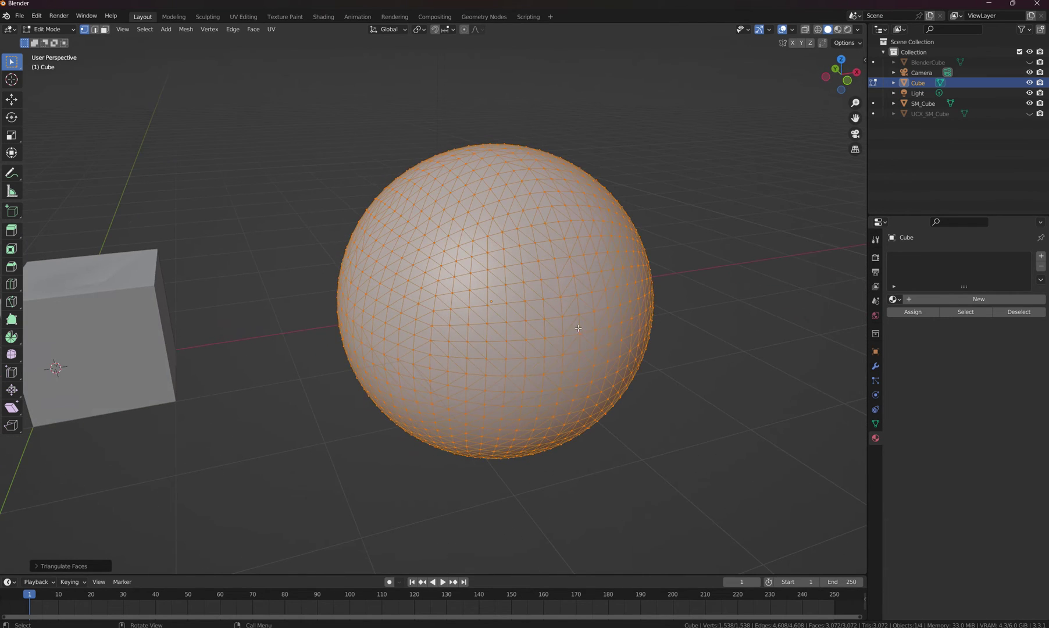
Clear the full selection and examine the triangle pattern on the sphere, comparing it with the neighbouring cube.
left_click(610, 344)
middle_click_drag(653, 356, 552, 354)
scroll(614, 334, "up", 1)
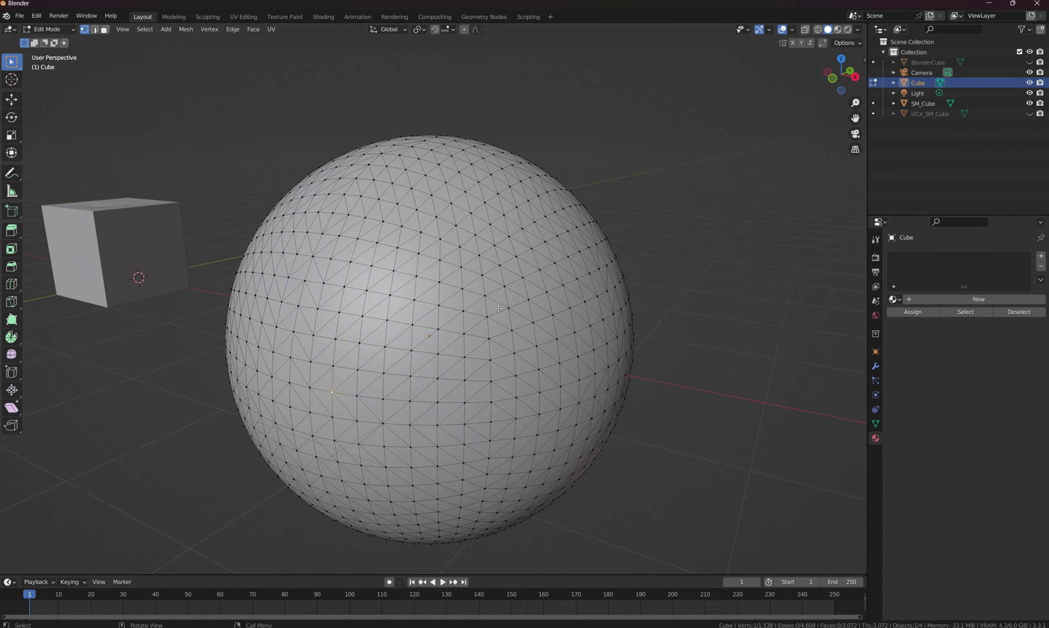
middle_click_drag(379, 304, 423, 307)
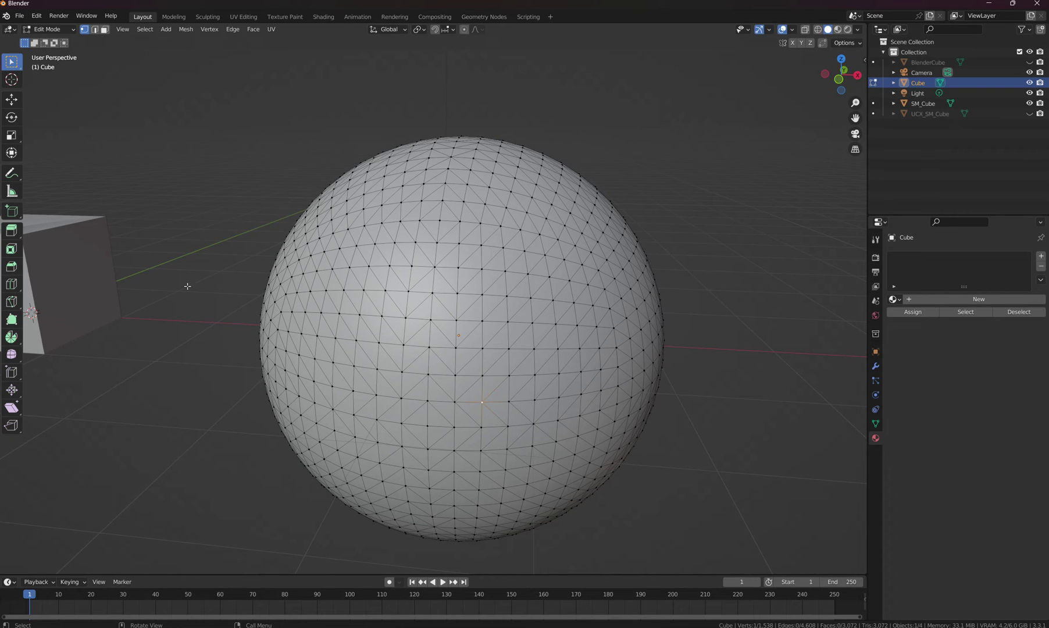
middle_click_drag(43, 228, 434, 292)
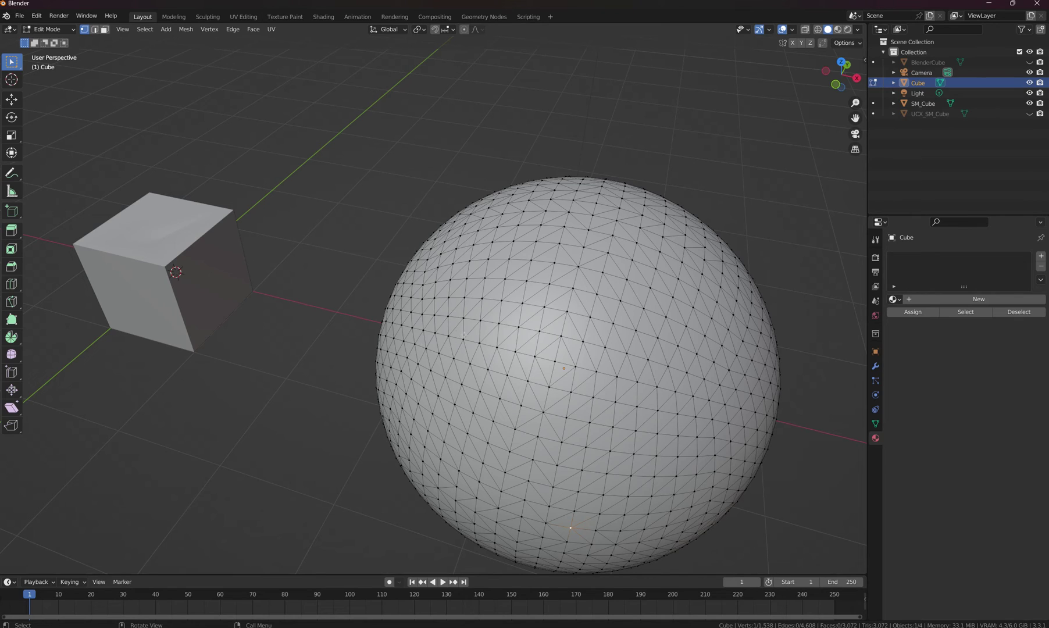
middle_click_drag(591, 365, 656, 364)
middle_click_drag(656, 364, 539, 341, "shift")
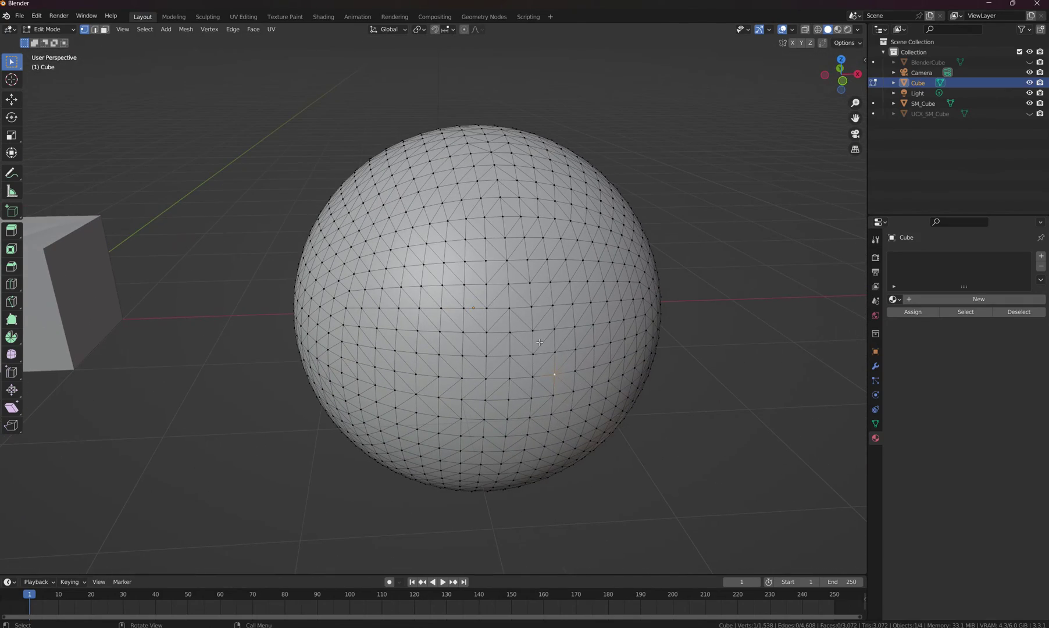
Restore the sphere's quad faces, return to Object Mode and view it from the front.
key("Tab")
key("Escape")
key("a")
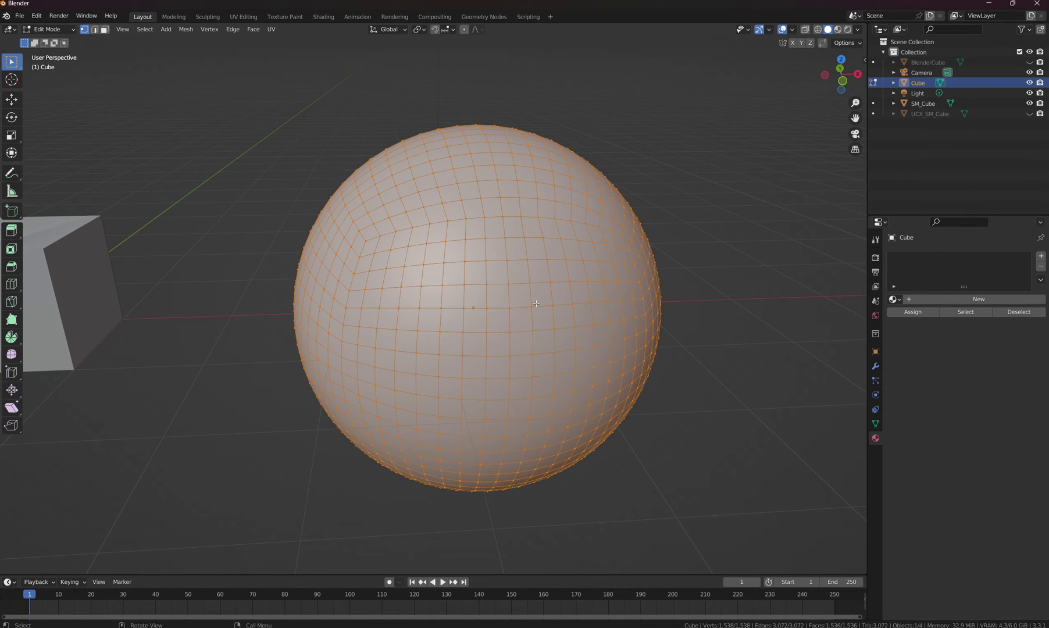
key("ctrl+Tab")
left_click(537, 243)
middle_click_drag(574, 276, 496, 318)
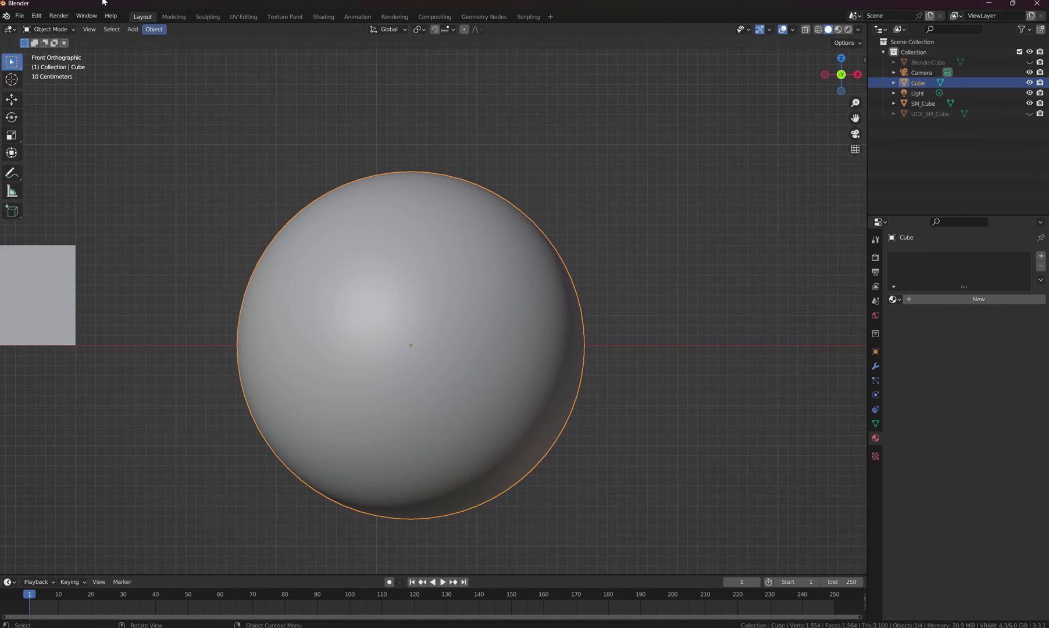
Begin an FBX export to the Desktop and name the file BlenderQuadsphere.
left_click(17, 16)
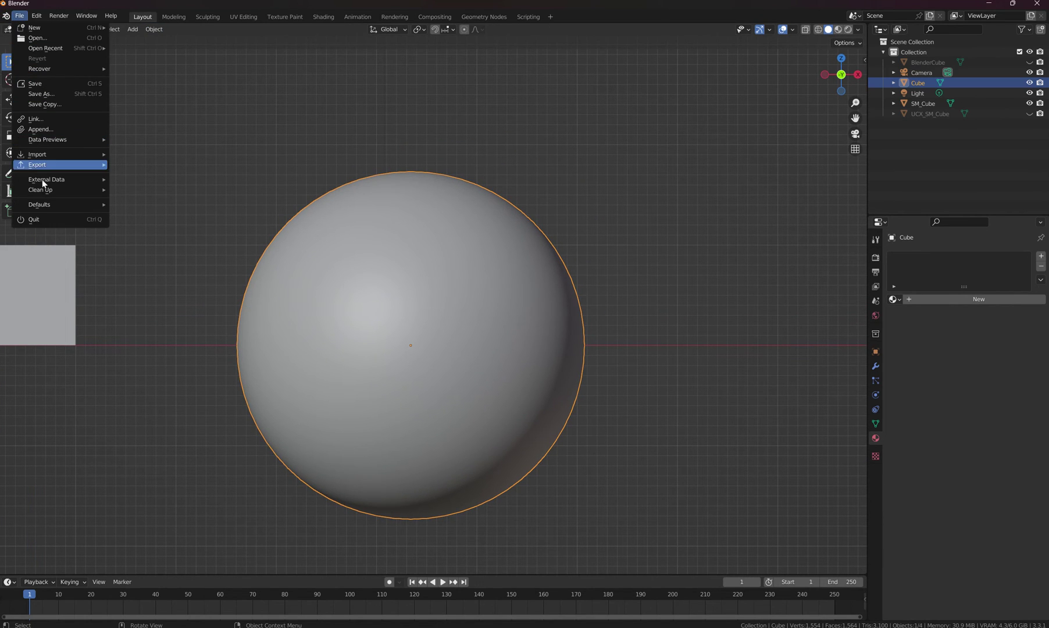
mouse_move(42, 168)
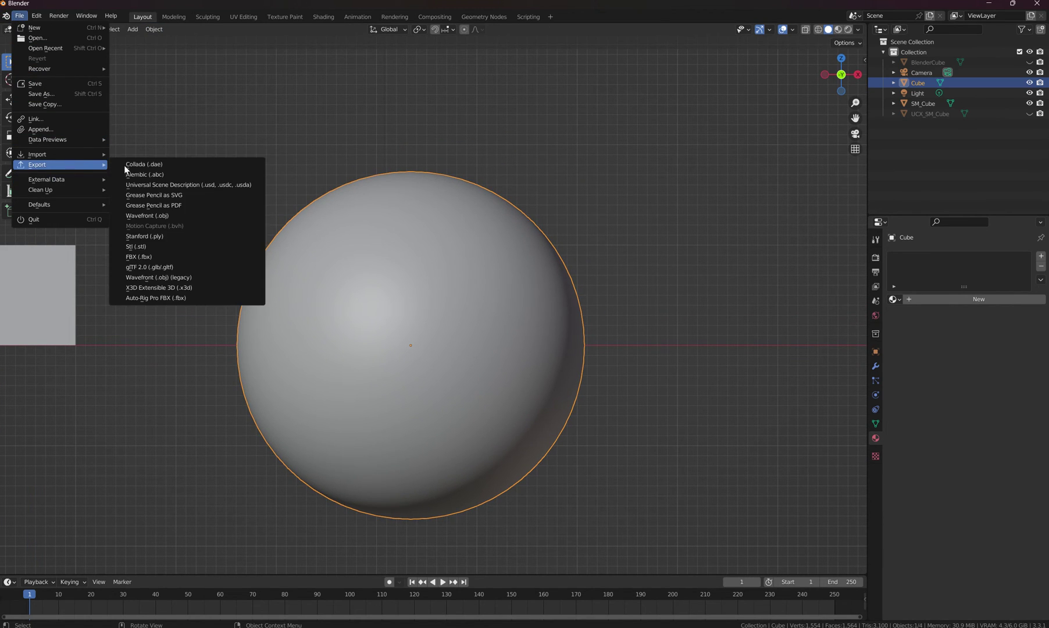
left_click(146, 256)
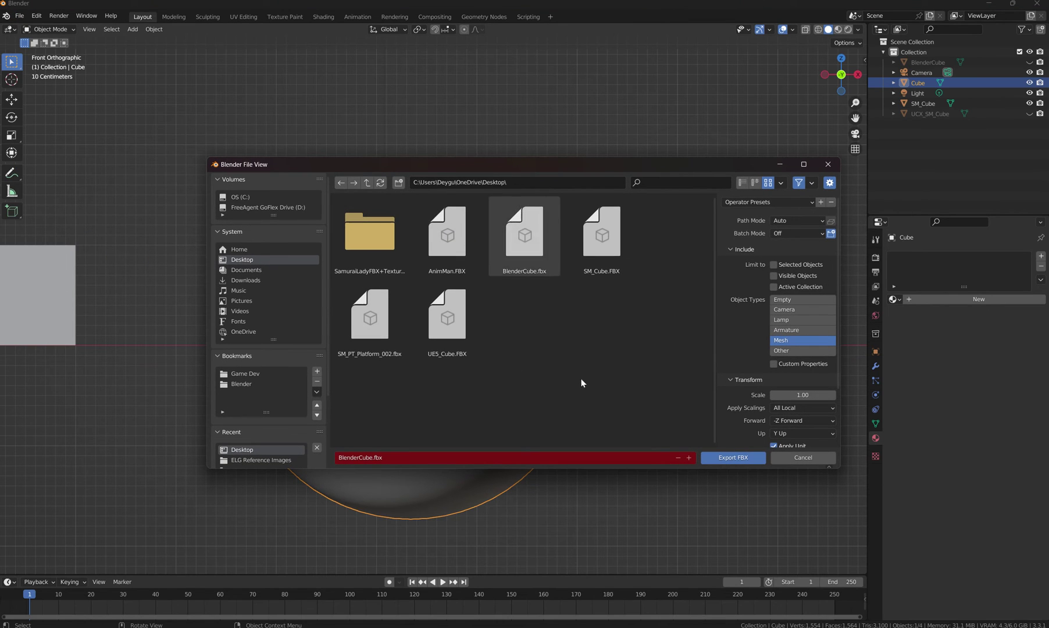
left_click(418, 457)
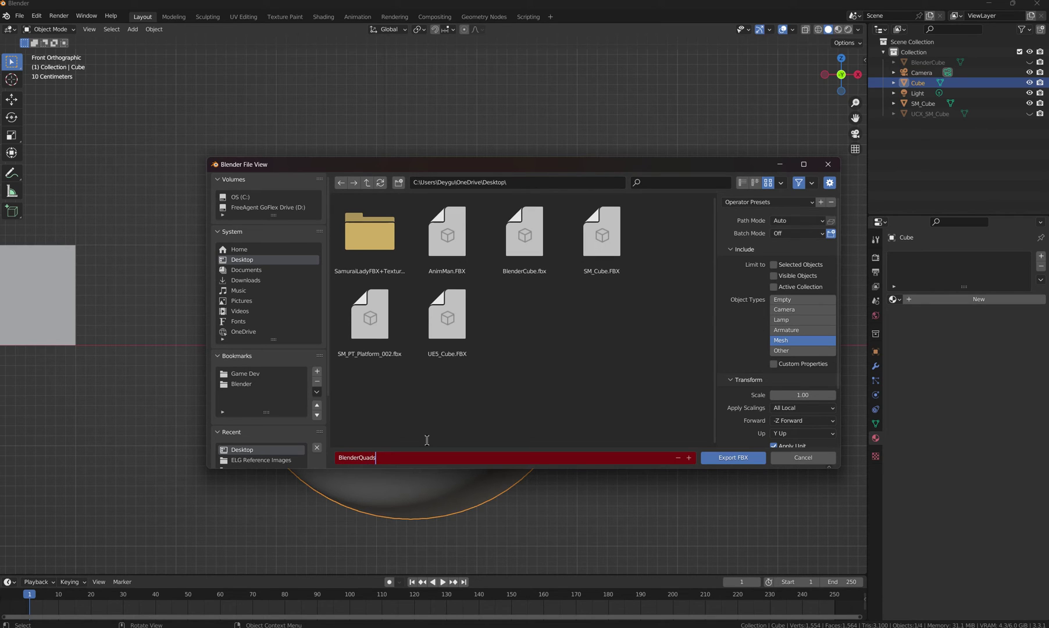
type("BlenderQuadsphere")
key("Return")
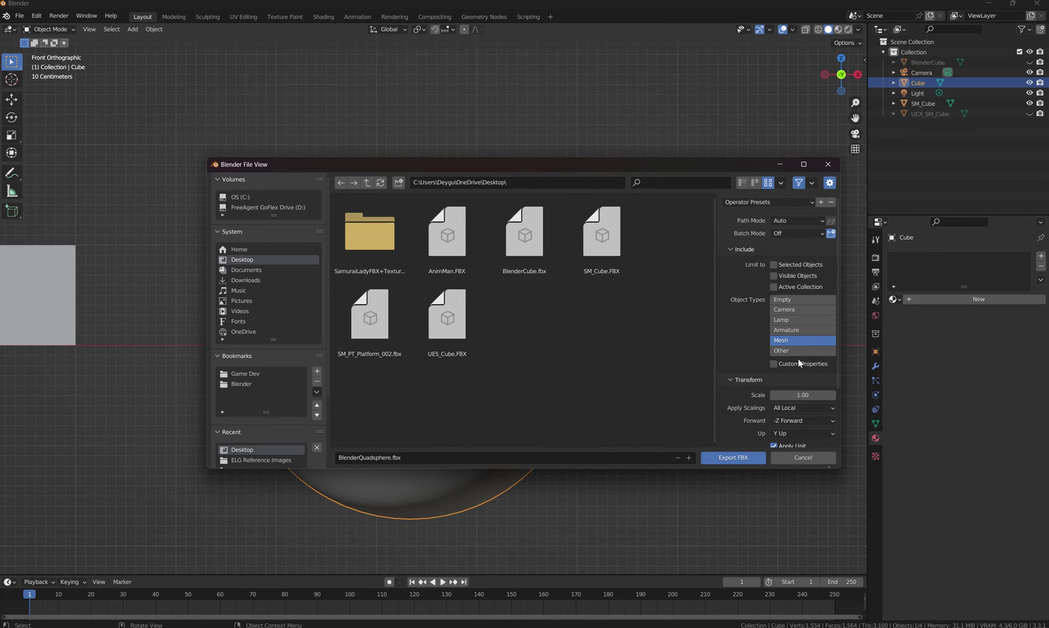
Review the Transform and Geometry export settings, leaving Triangulate Faces off, and export the FBX.
scroll(776, 345, "down", 3)
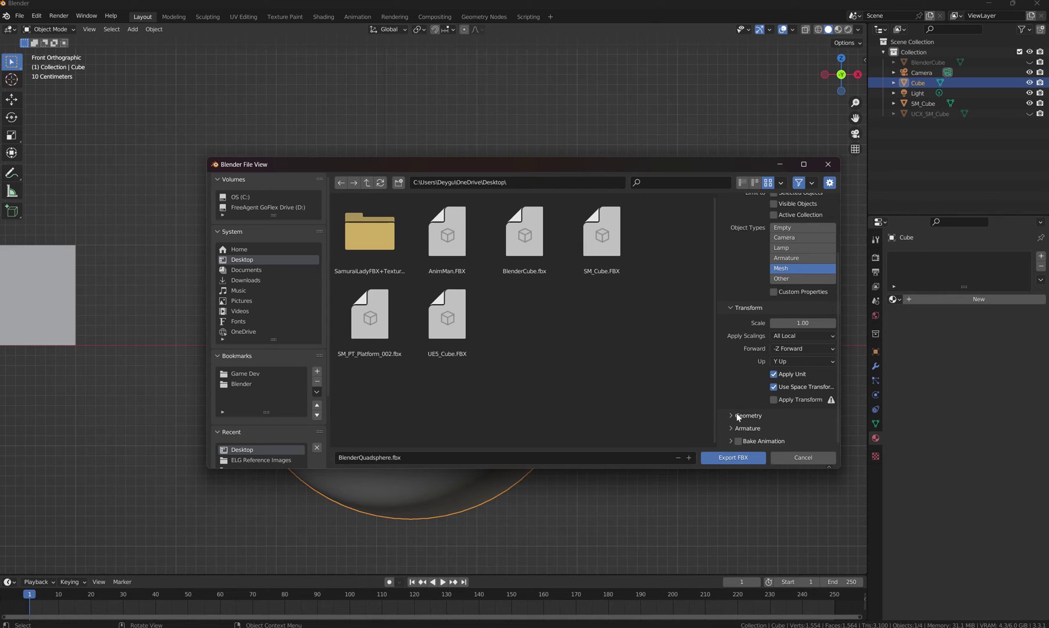
scroll(757, 411, "down", 3)
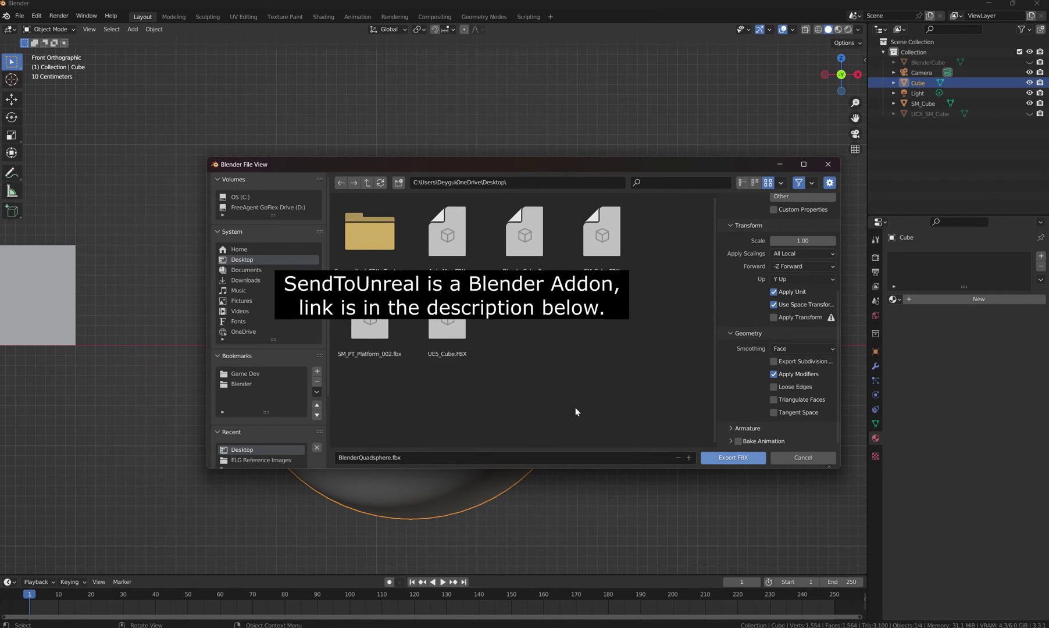
left_click(759, 460)
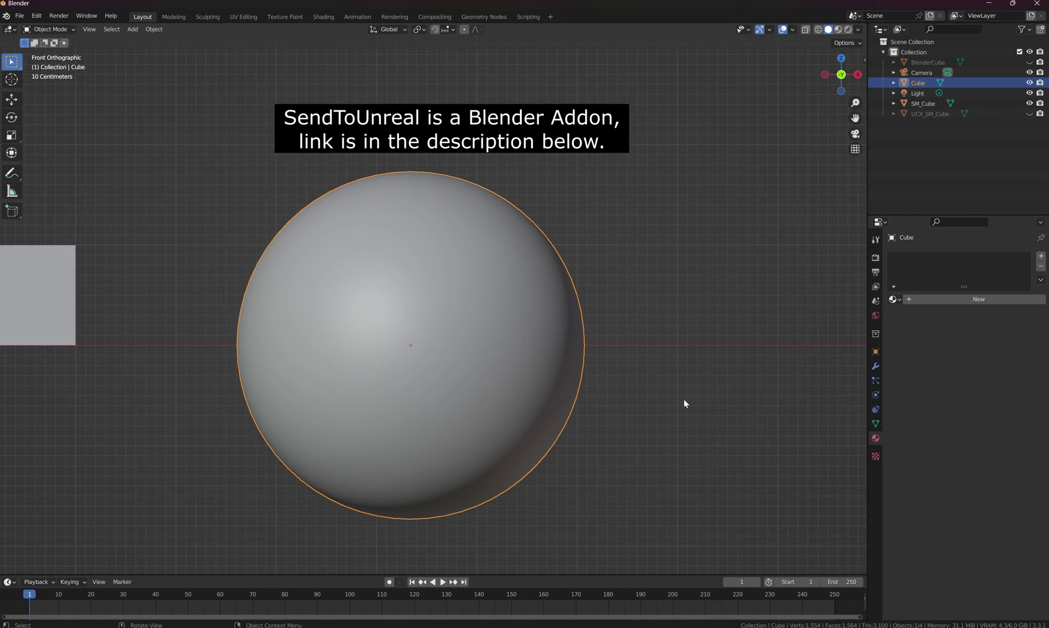
Switch to Unreal Editor and import the Desktop's BlenderQuadsphere file into the Blender content folder, keeping the offered FBX import options.
left_click(988, 3)
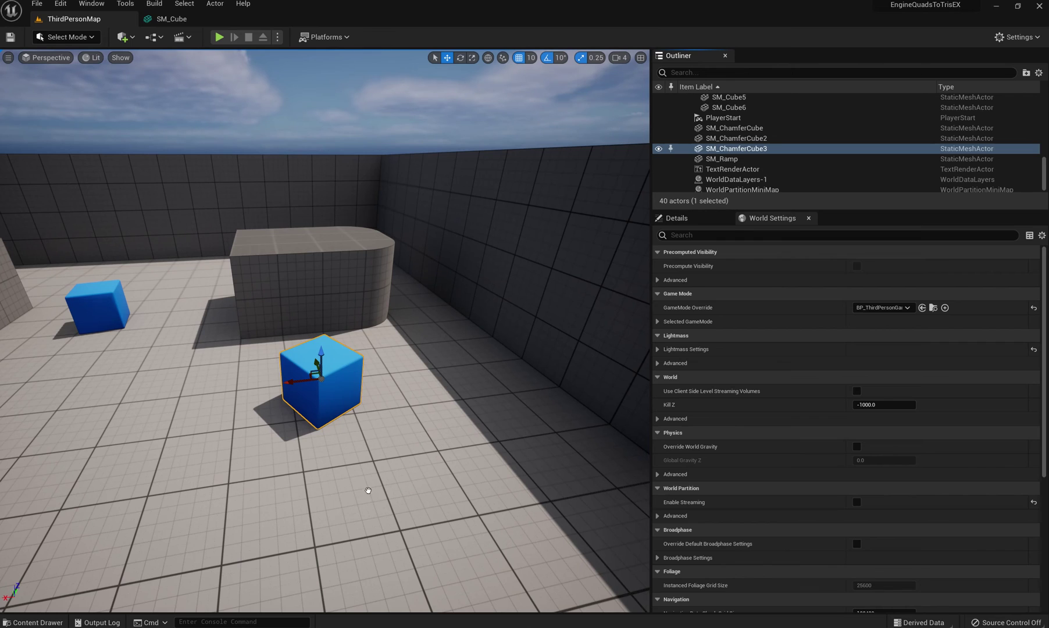
key("ctrl+space")
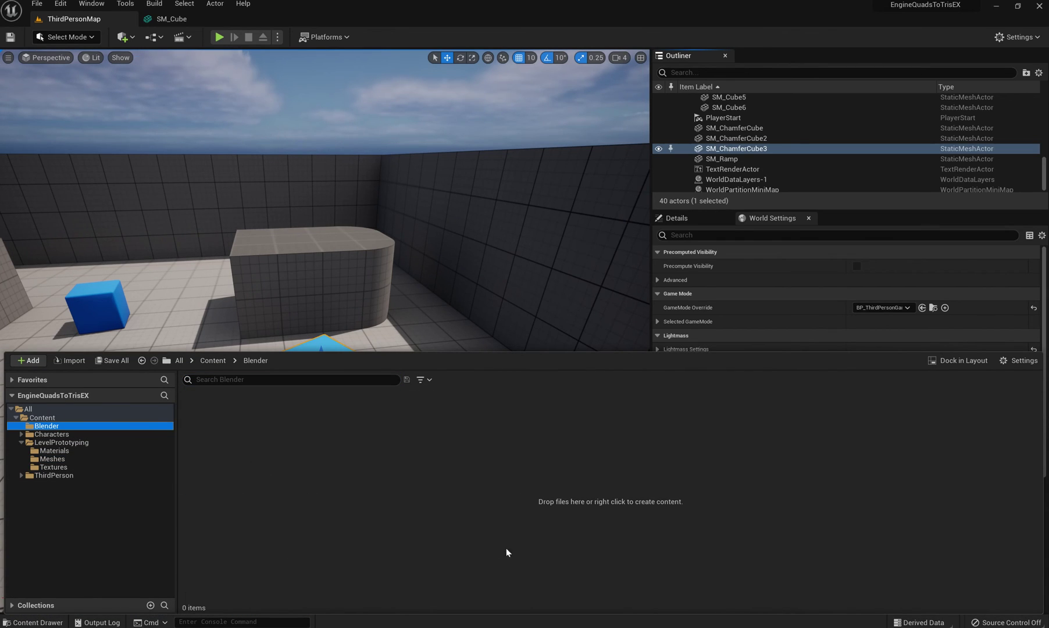
left_click(559, 588)
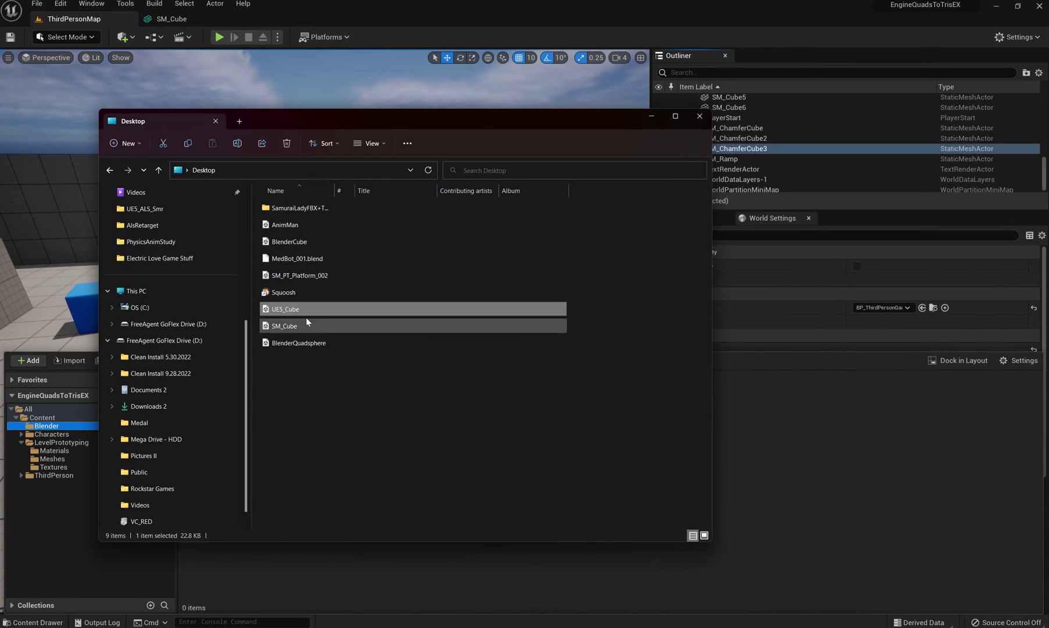
left_click_drag(291, 343, 771, 448)
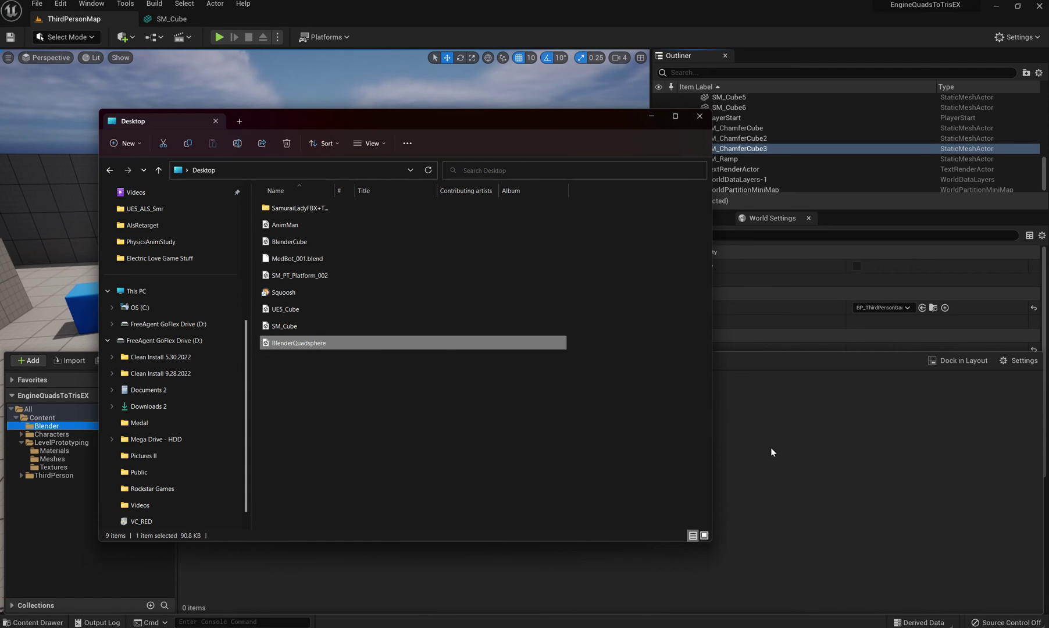
left_click(647, 122)
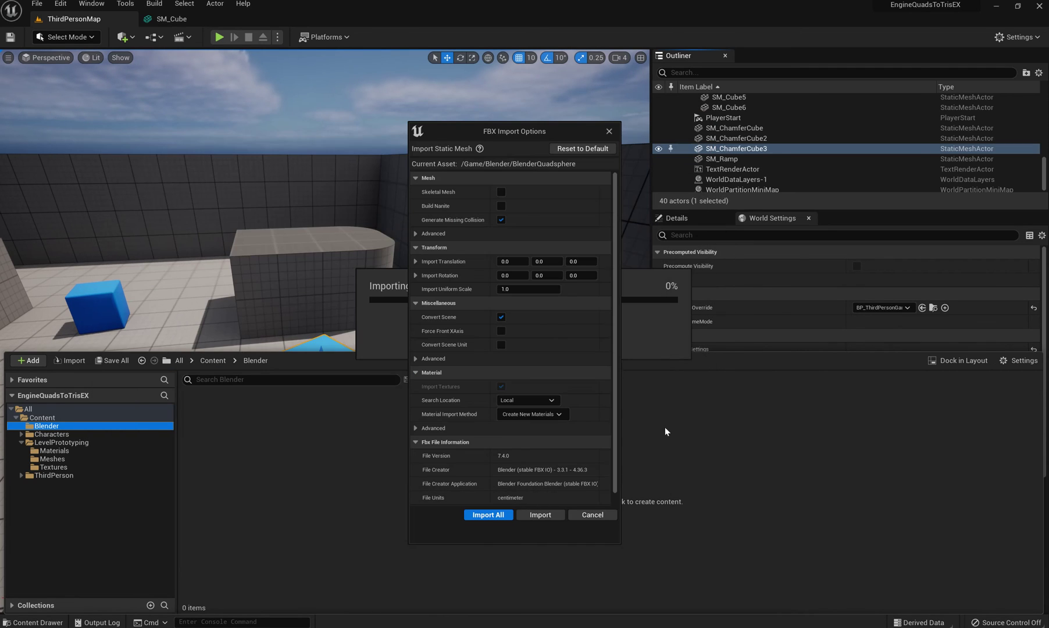
left_click(539, 516)
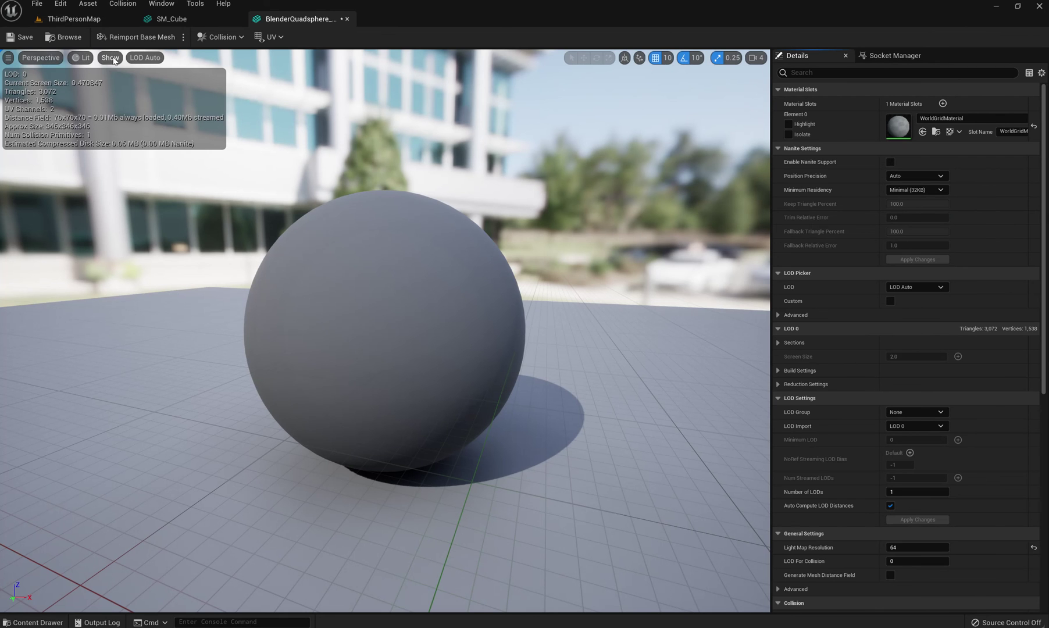
Set the BlenderQuadsphere mesh preview to the Wireframe view mode.
left_click(111, 57)
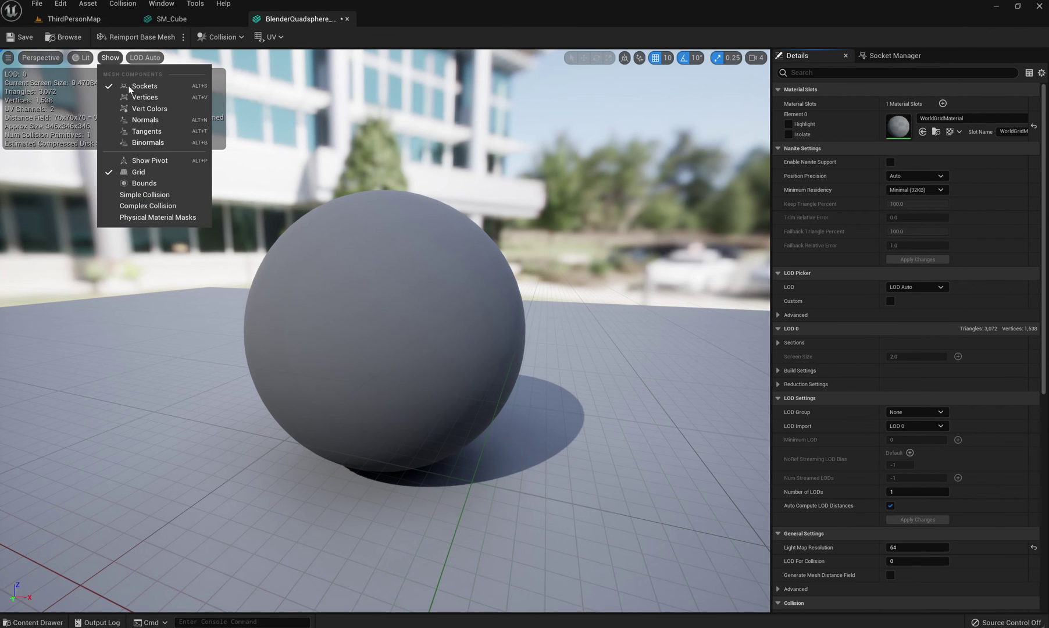
left_click(81, 57)
left_click(82, 57)
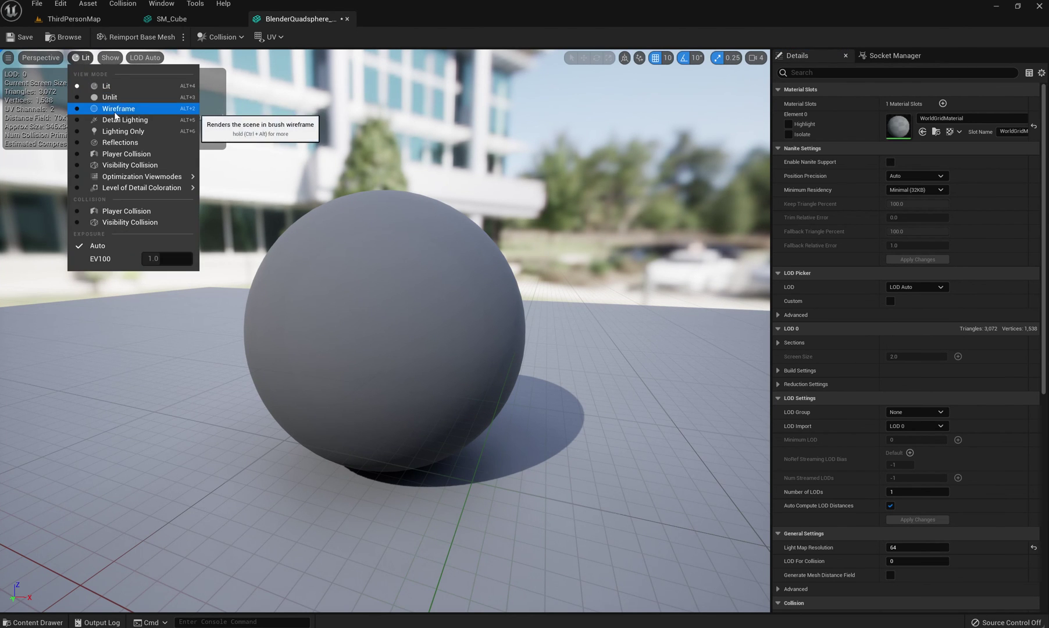
left_click(117, 109)
scroll(383, 265, "up", 6)
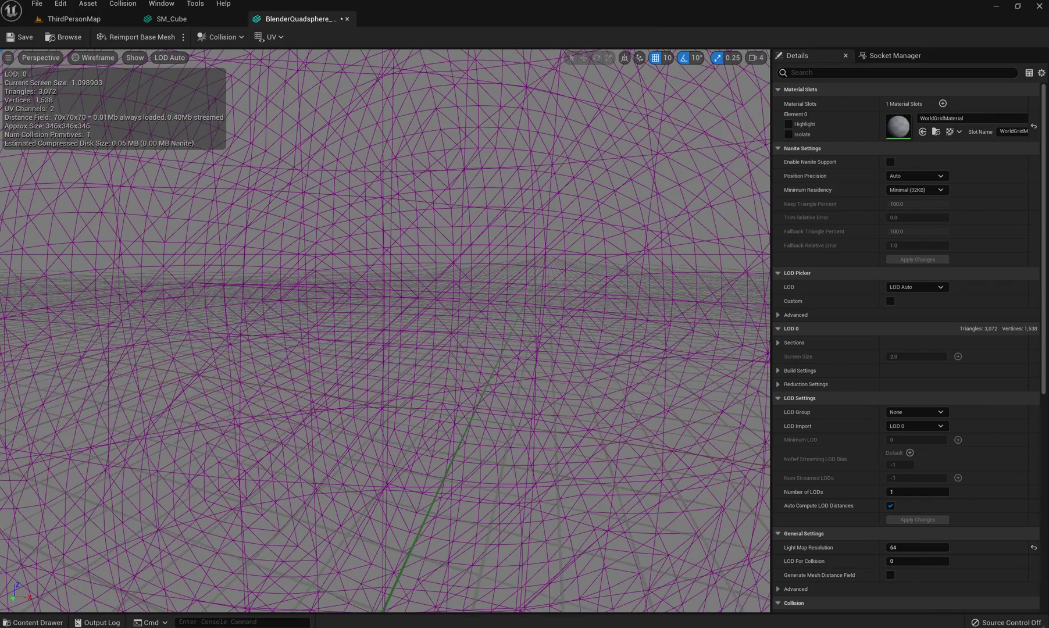
Examine the triangle layout of the sphere's wireframe up close, from several angles and from farther away.
right_click_drag(382, 265, 426, 240)
left_click(455, 167)
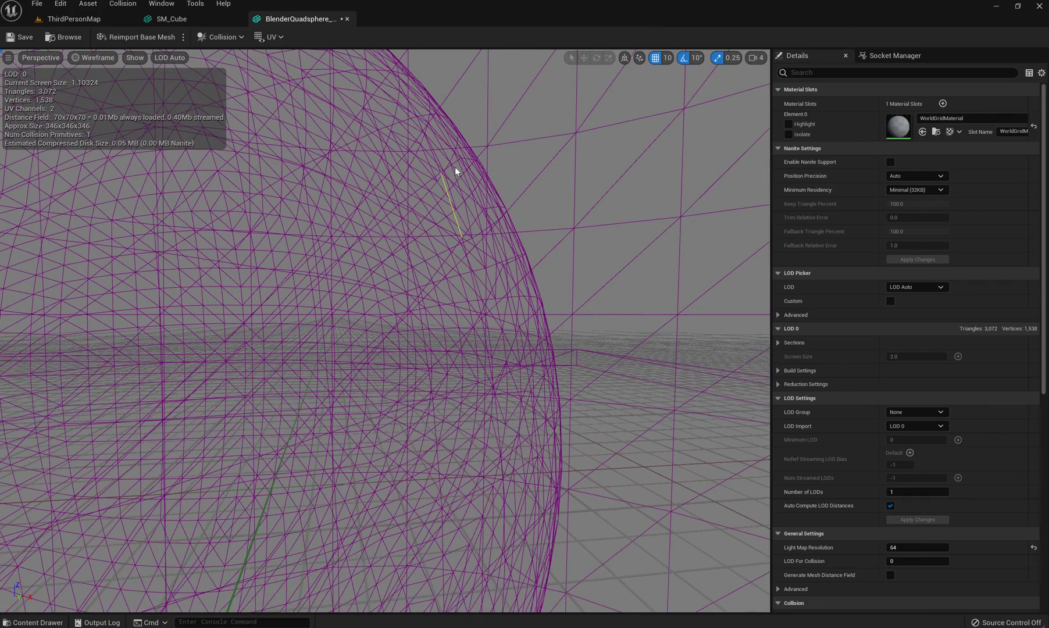
left_click(456, 163)
left_click(464, 171)
key("d")
right_click_drag(475, 222, 354, 173)
key("s")
key("w")
left_click_drag(459, 261, 511, 253)
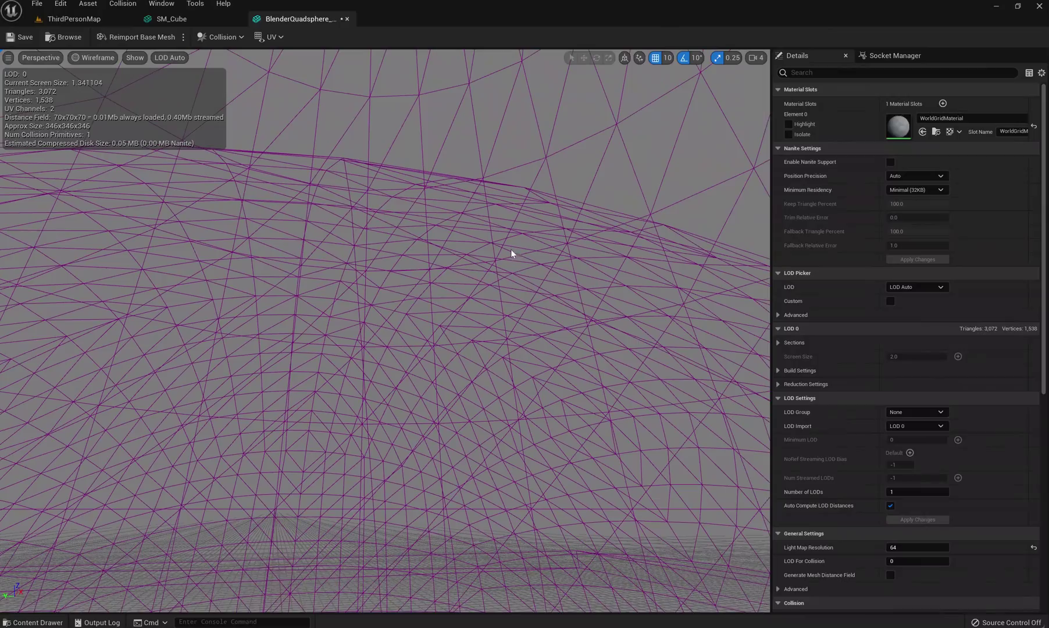
scroll(511, 254, "down", 5)
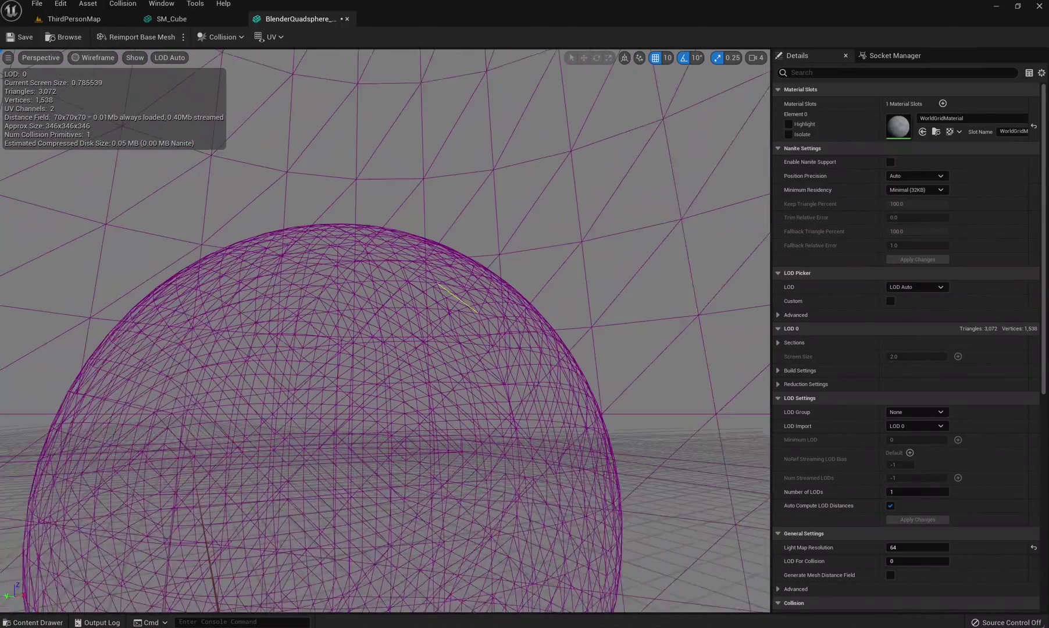
key("d")
right_click_drag(511, 254, 320, 307)
key("w")
key("s")
key("a")
key("d")
key("a")
key("d")
key("a")
key("w")
key("s")
key("d")
right_click_drag(568, 272, 561, 272)
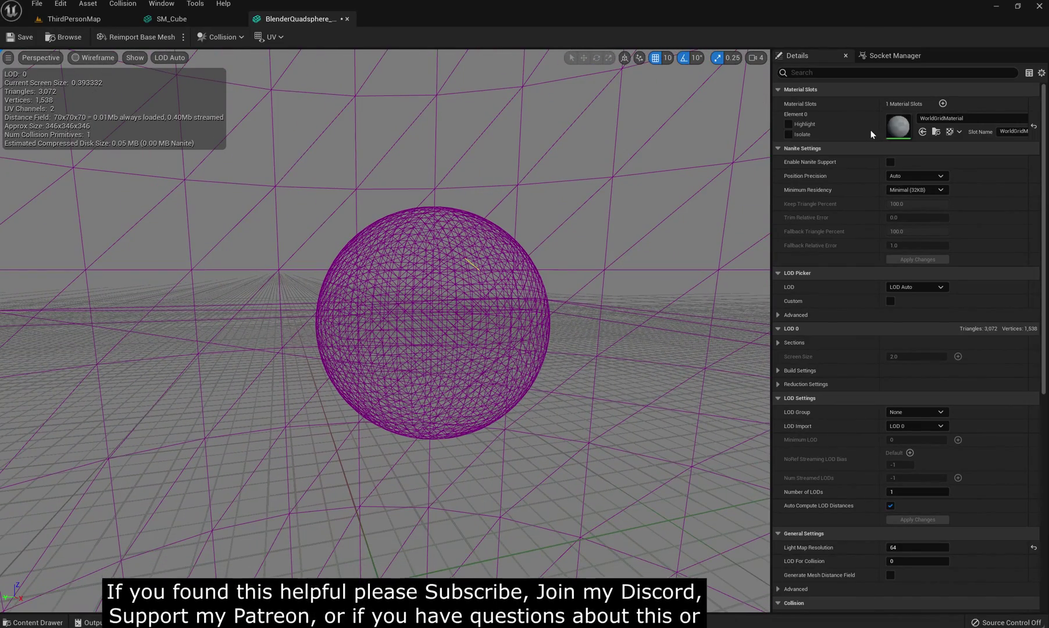